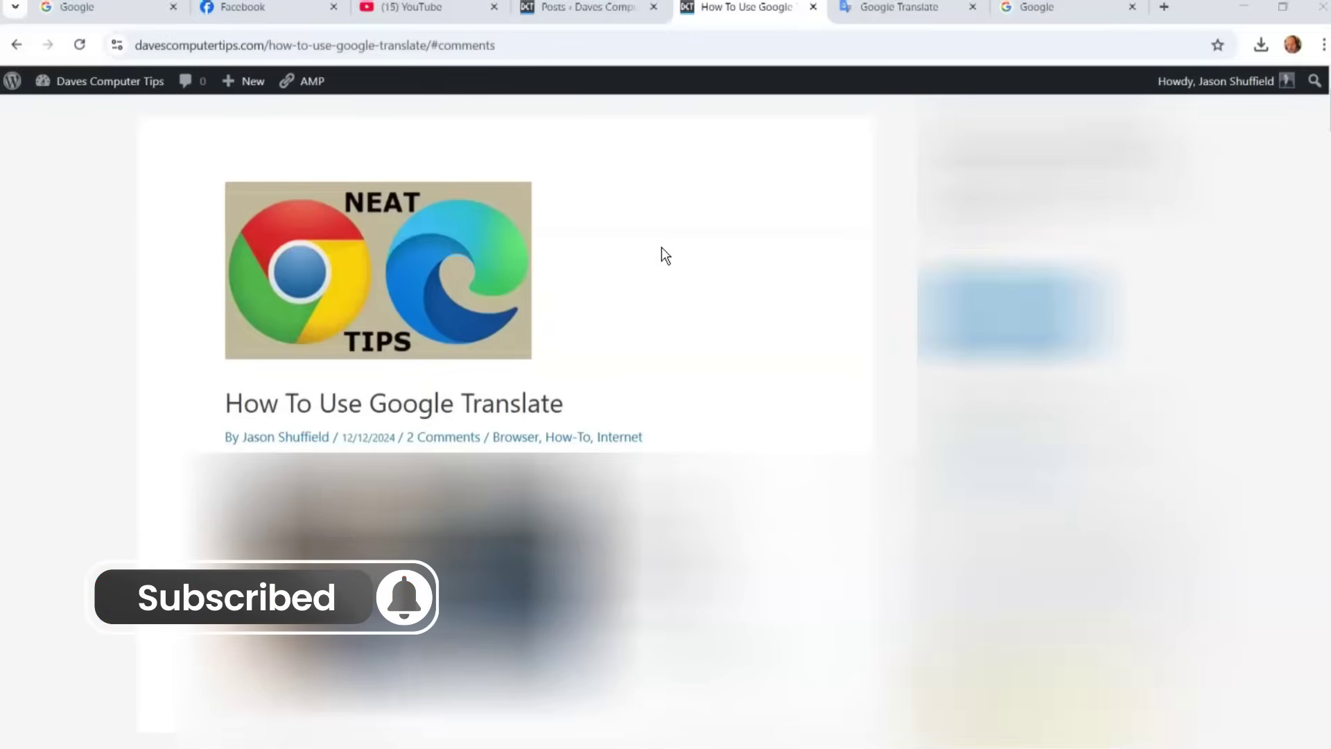
Step: Scroll through the Daves Computer Tips article, then close the extra Google Translate tab
scroll(661, 247, down, 8)
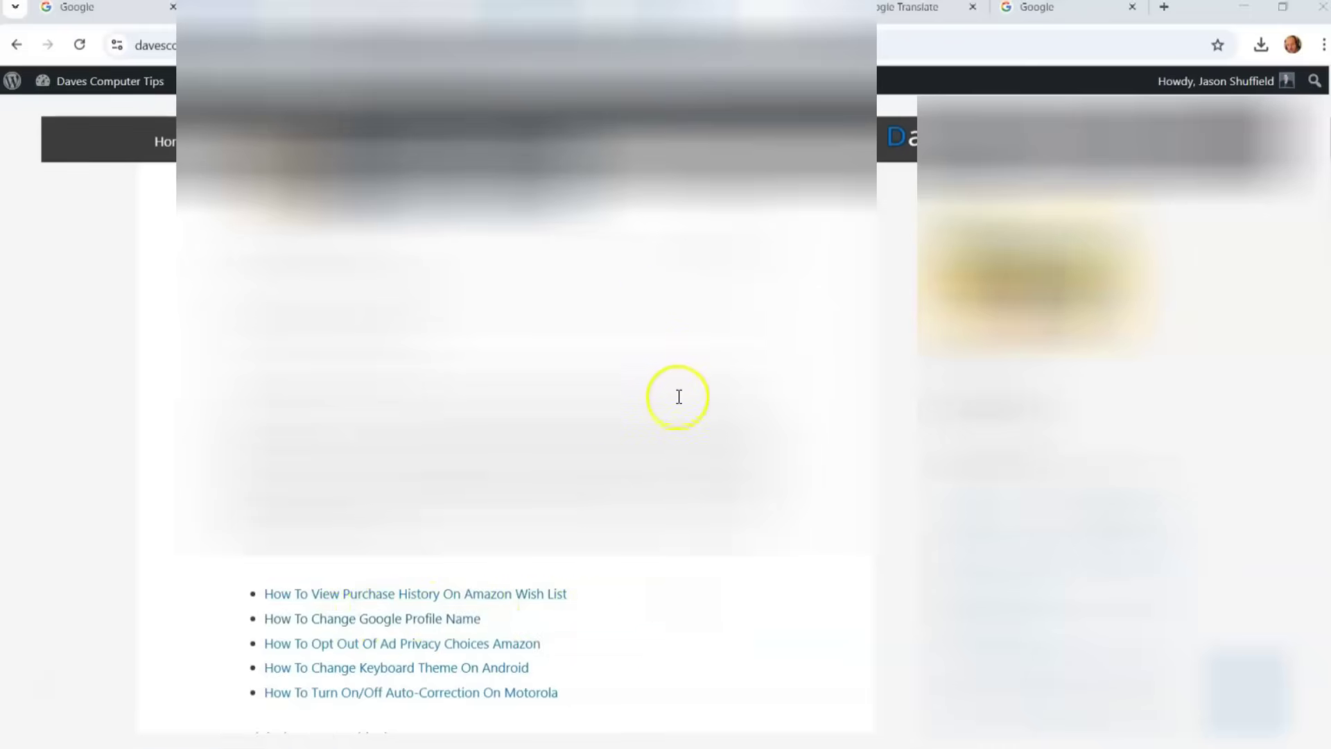
scroll(648, 520, up, 5)
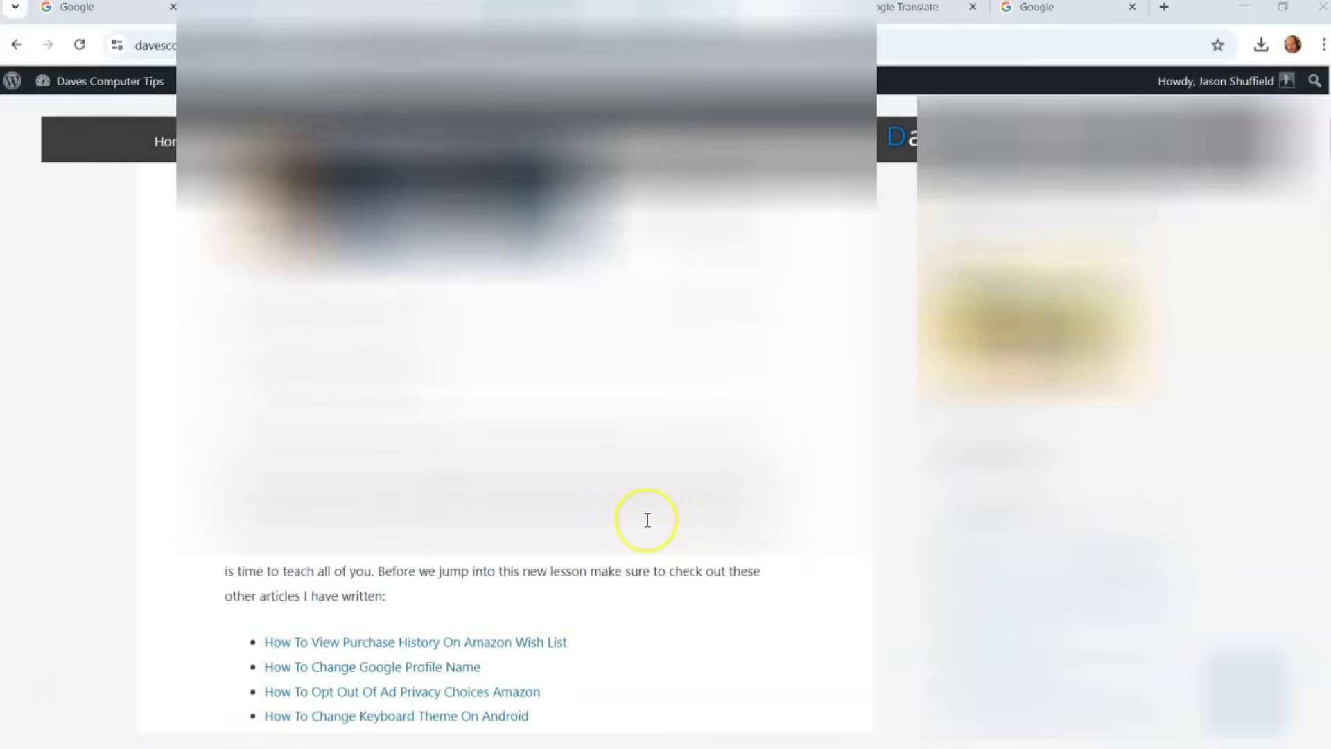
scroll(648, 520, up, 5)
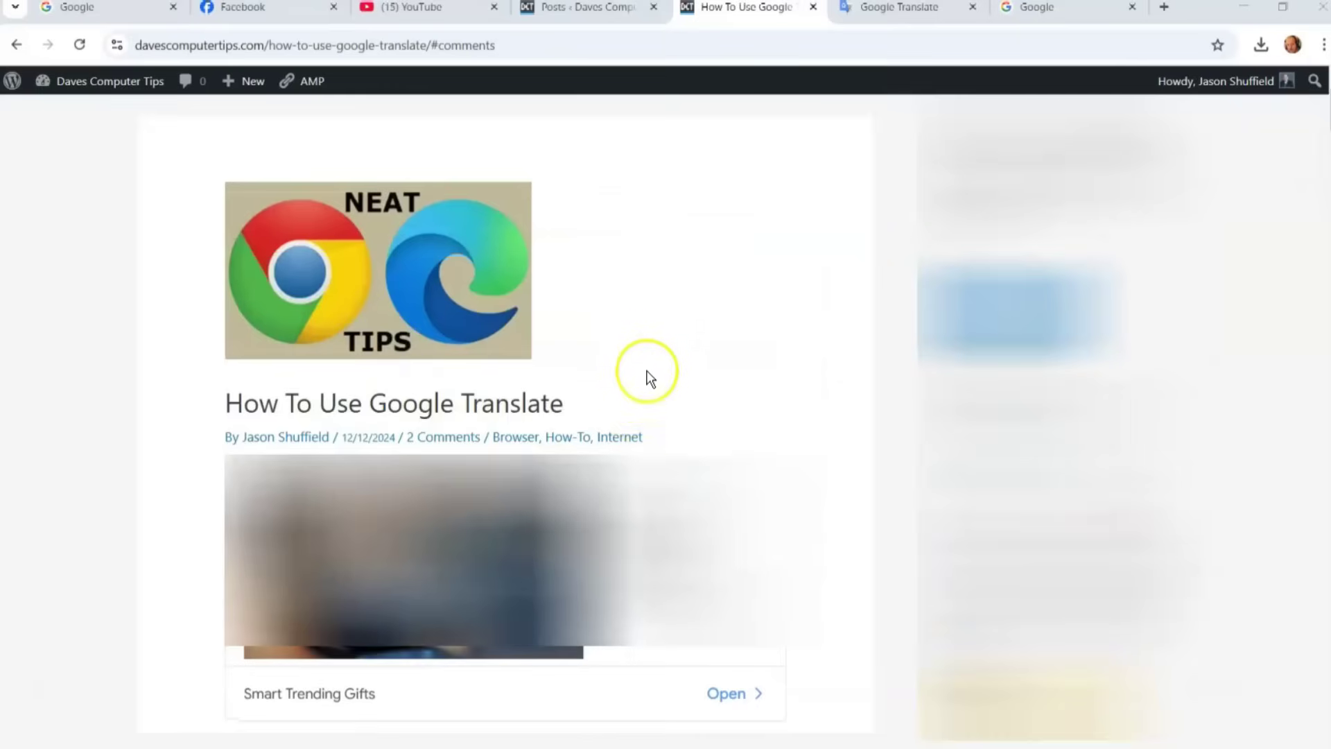
drag(658, 323, 679, 345)
mouse_move(680, 345)
mouse_down()
mouse_move(664, 335)
mouse_move(697, 299)
mouse_move(683, 320)
mouse_up()
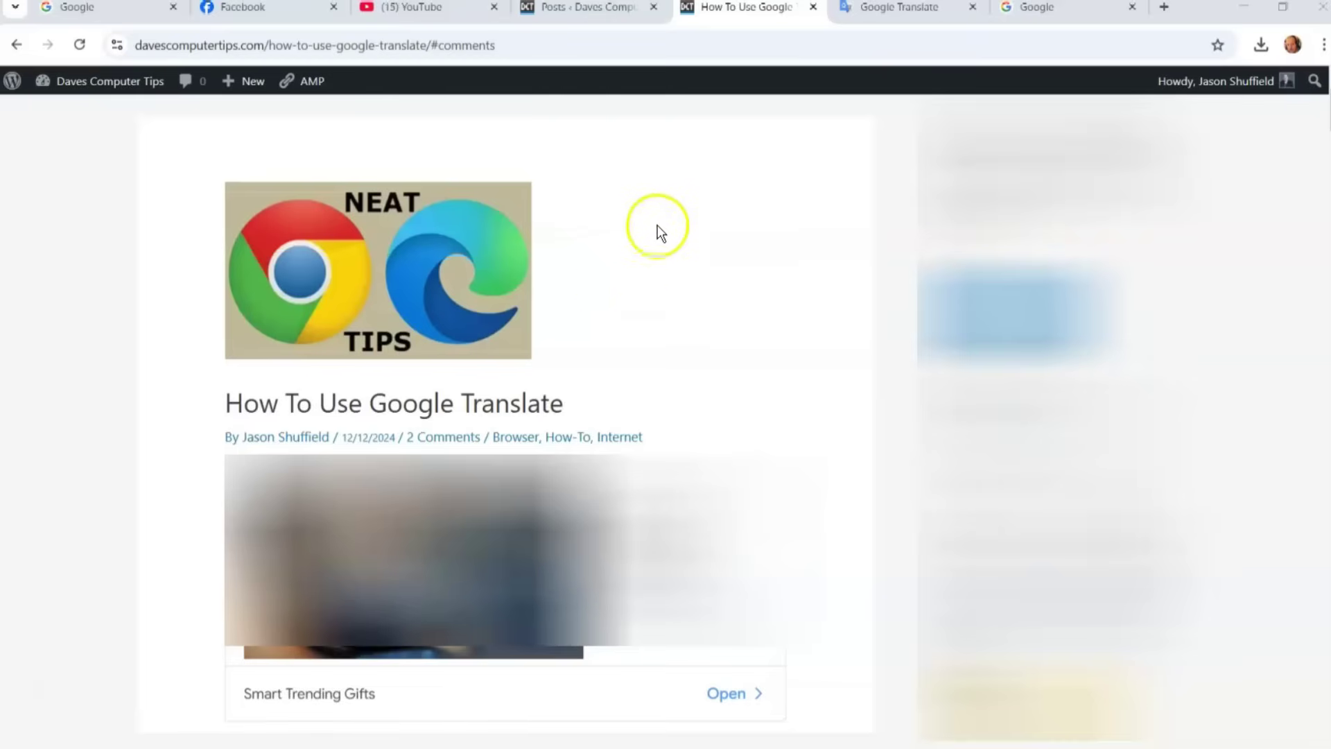
drag(630, 199, 689, 207)
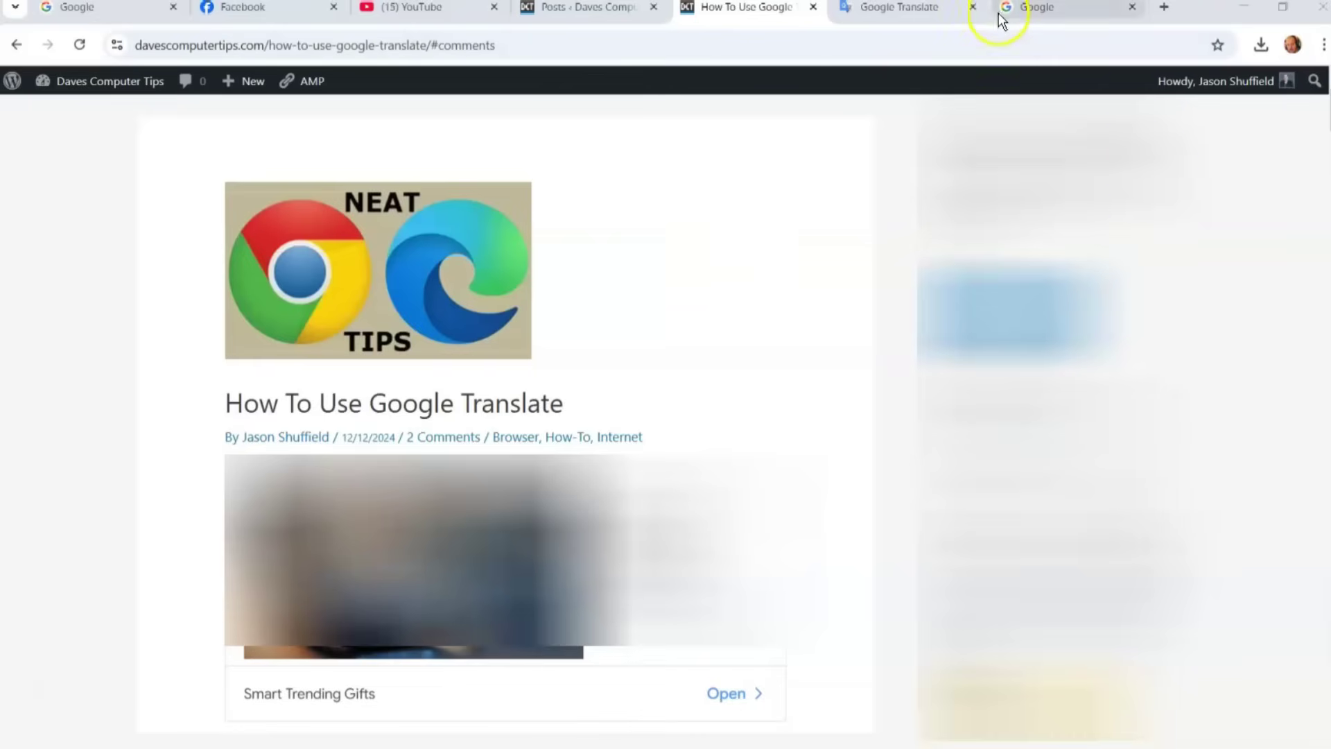
click(973, 14)
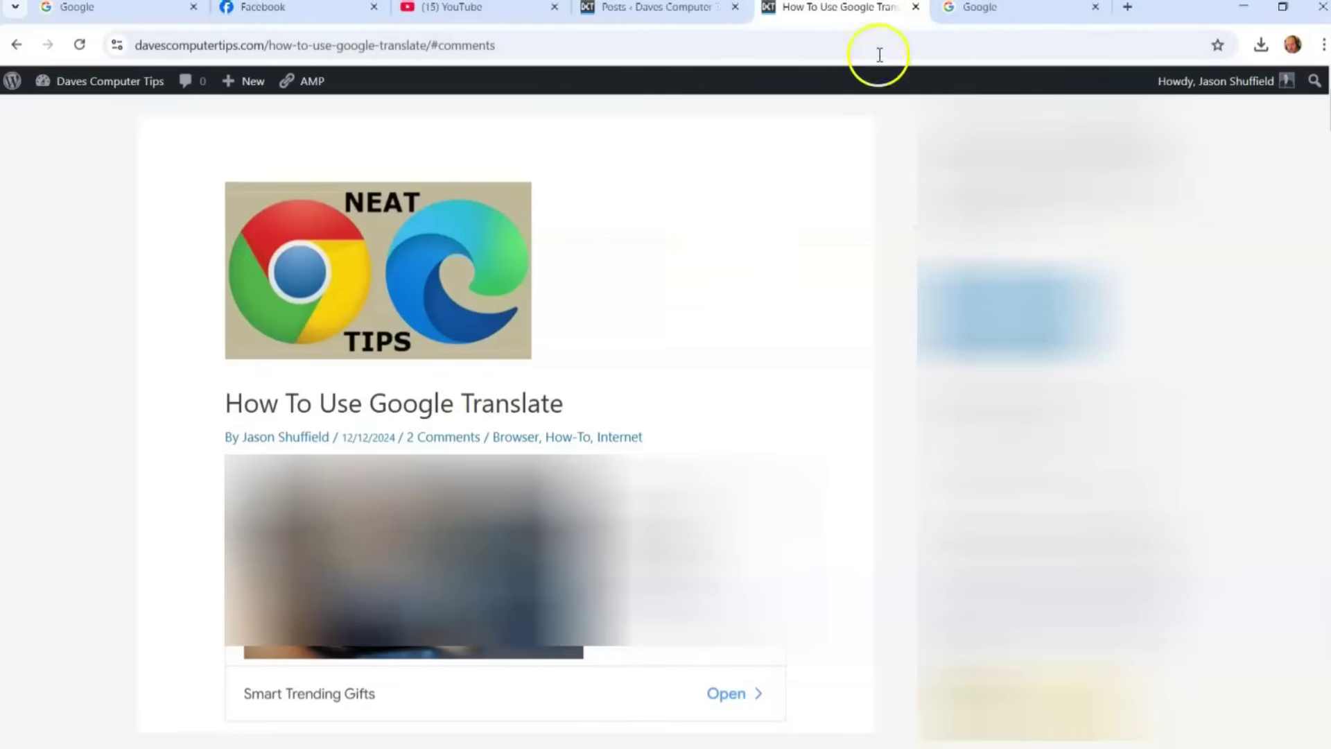
Step: From the Google homepage's apps grid, launch Google Translate in a new tab
click(1003, 10)
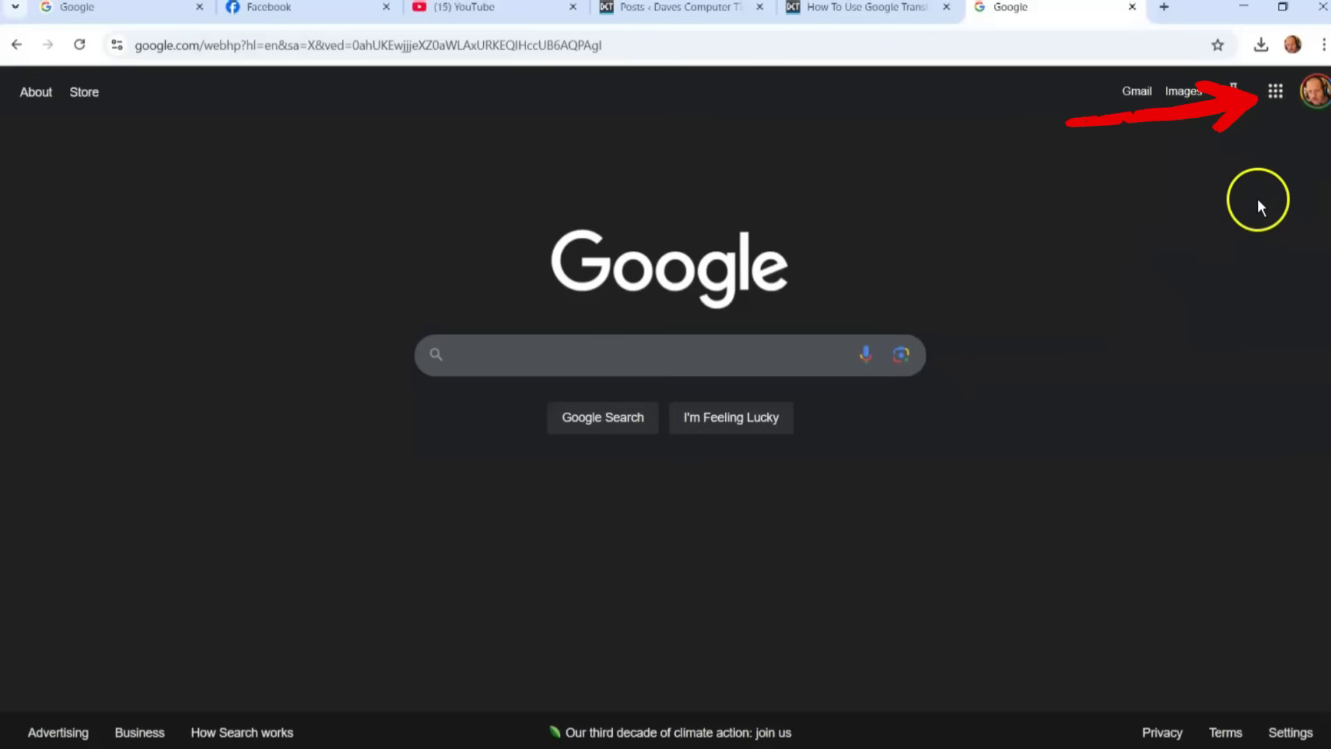
click(1278, 97)
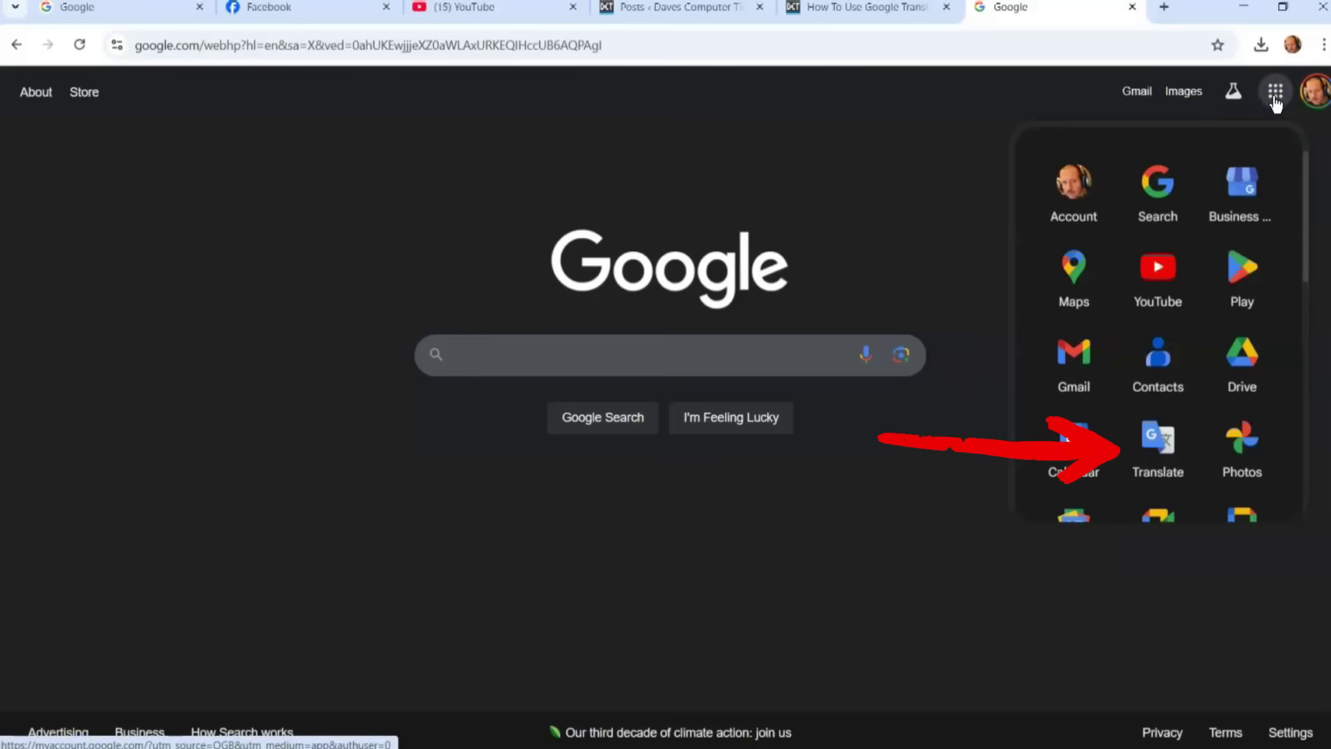
click(1160, 448)
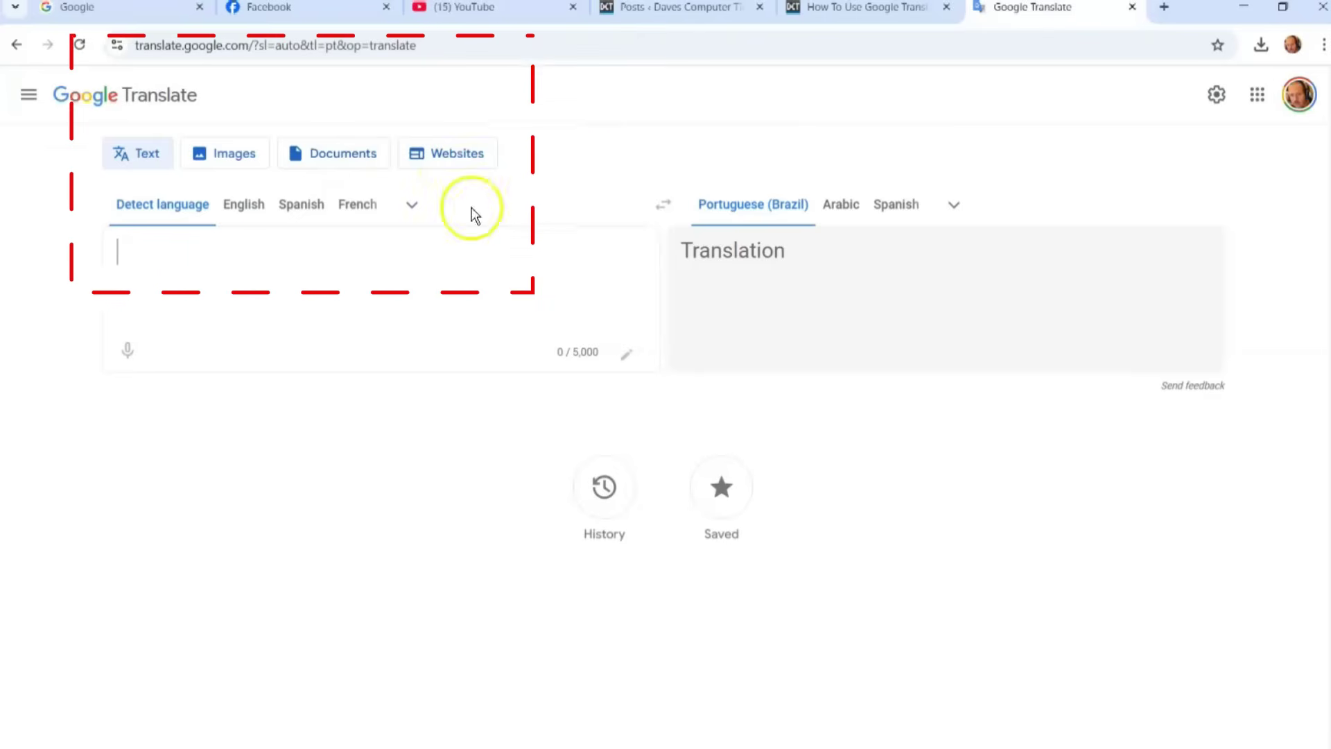
Step: Translate 'Hi' into Portuguese (Brazil) as 'Oi' and play the spoken translation
click(221, 261)
text(Hi)
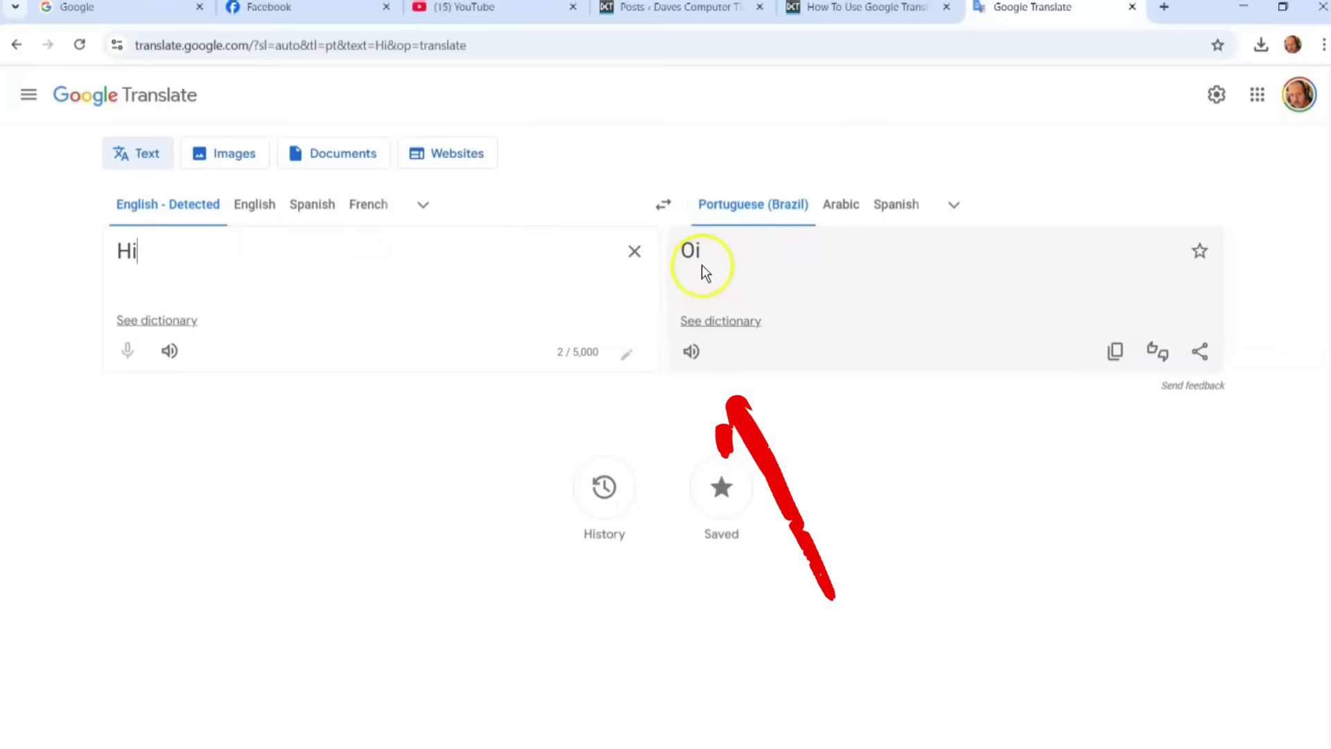
click(692, 352)
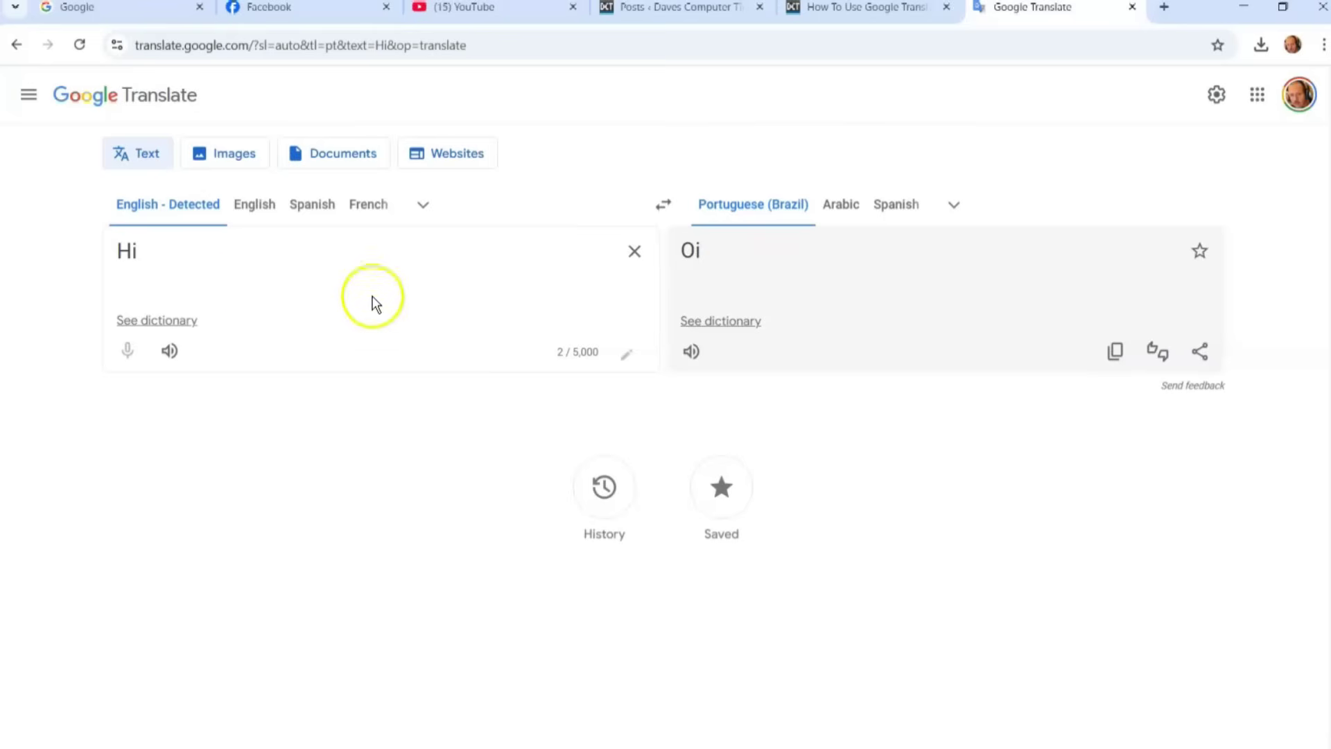
click(426, 215)
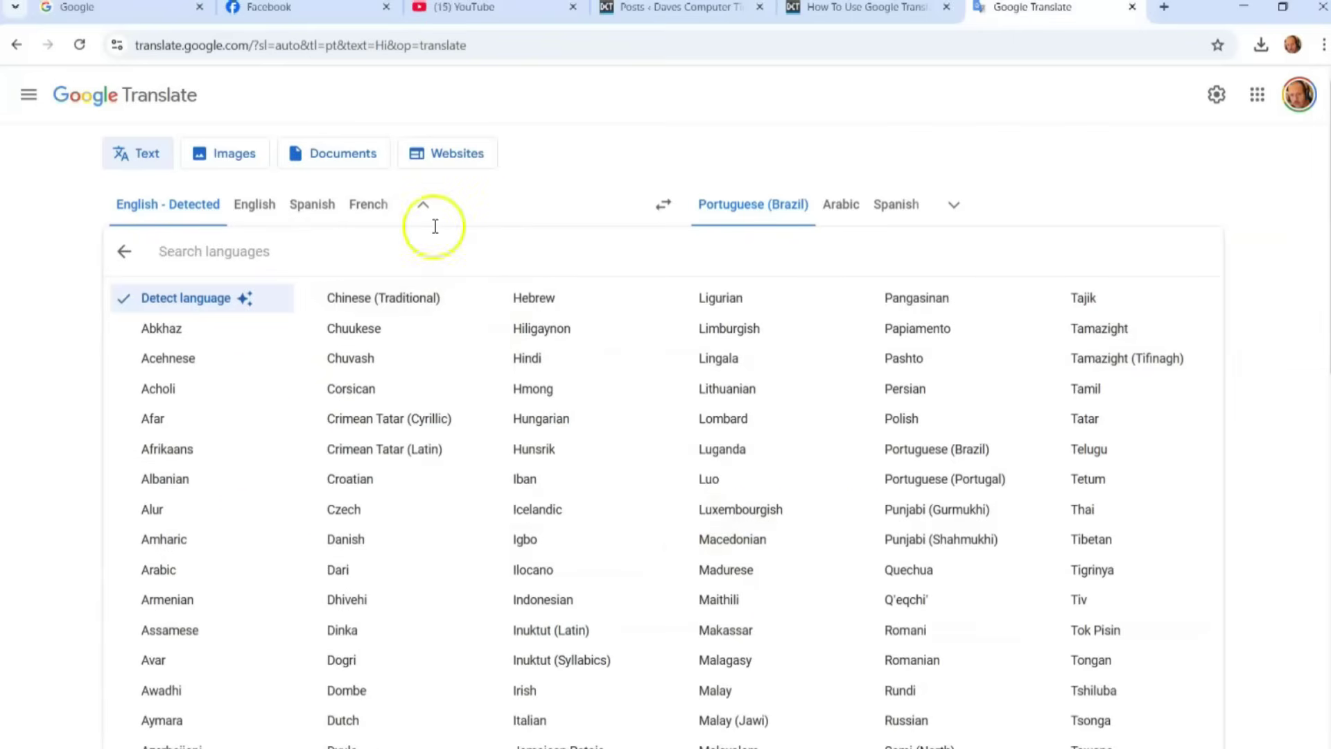
click(427, 207)
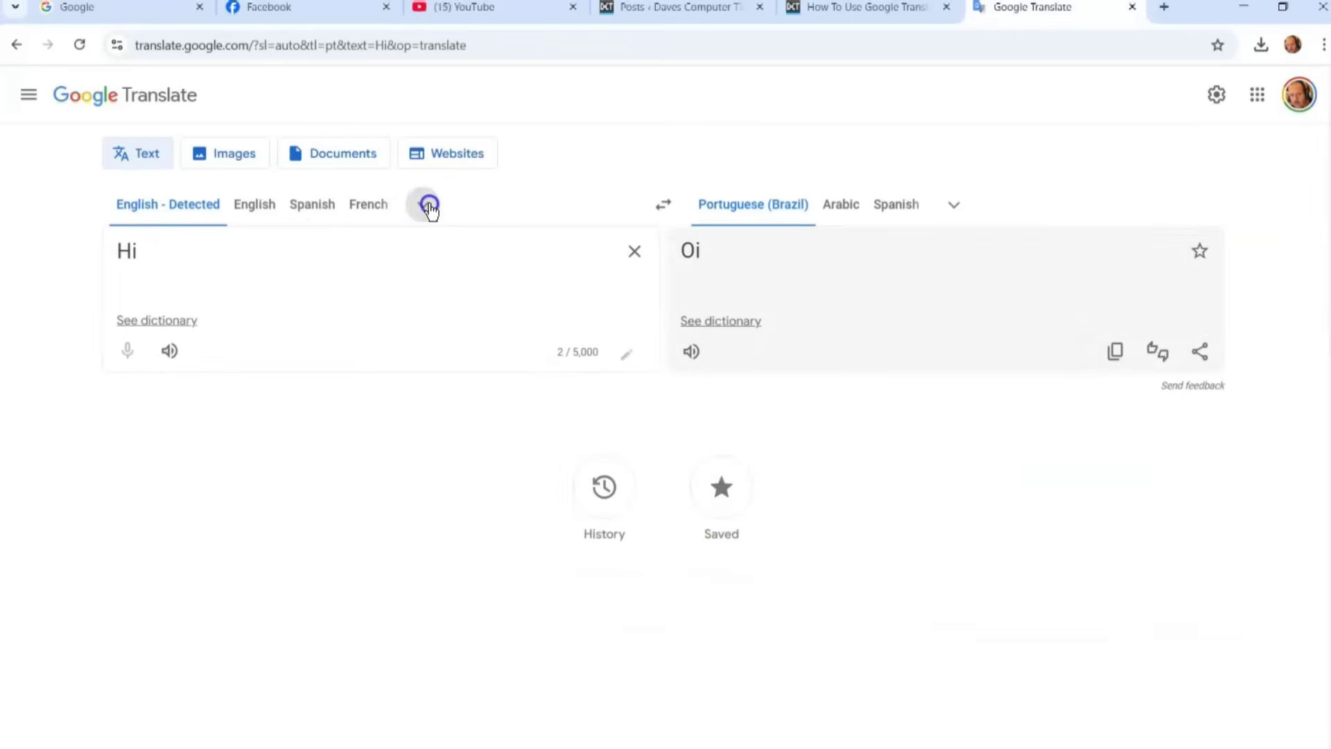
click(428, 208)
click(425, 211)
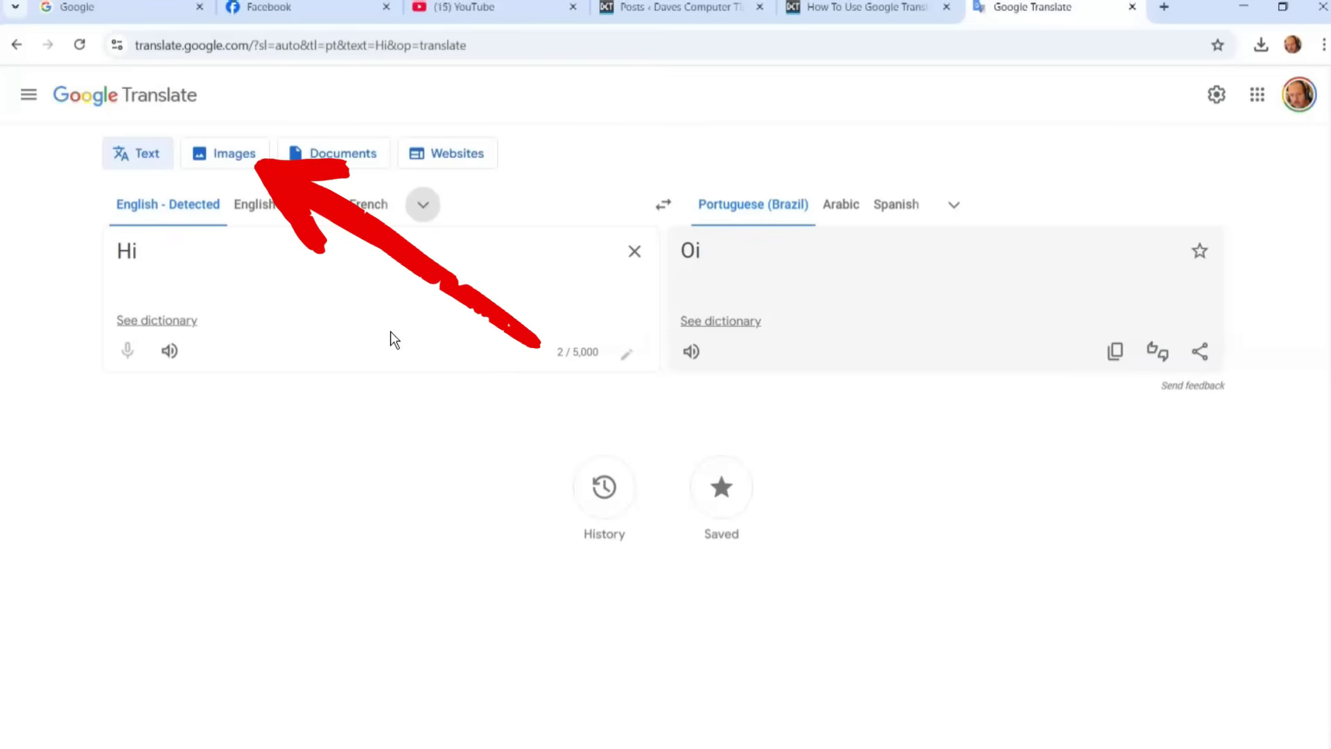
Step: In Images mode, upload the cheese character .jpg from Downloads for Portuguese (Brazil) translation
click(221, 162)
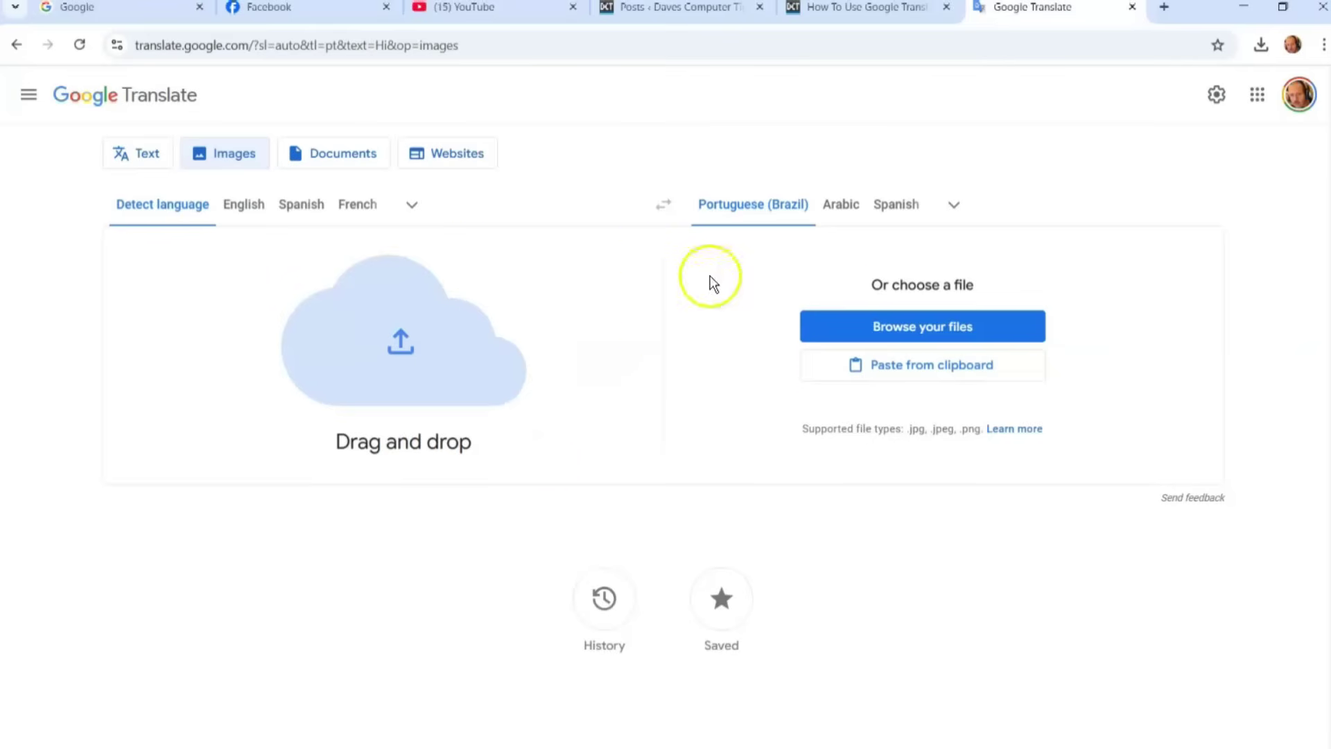
click(931, 328)
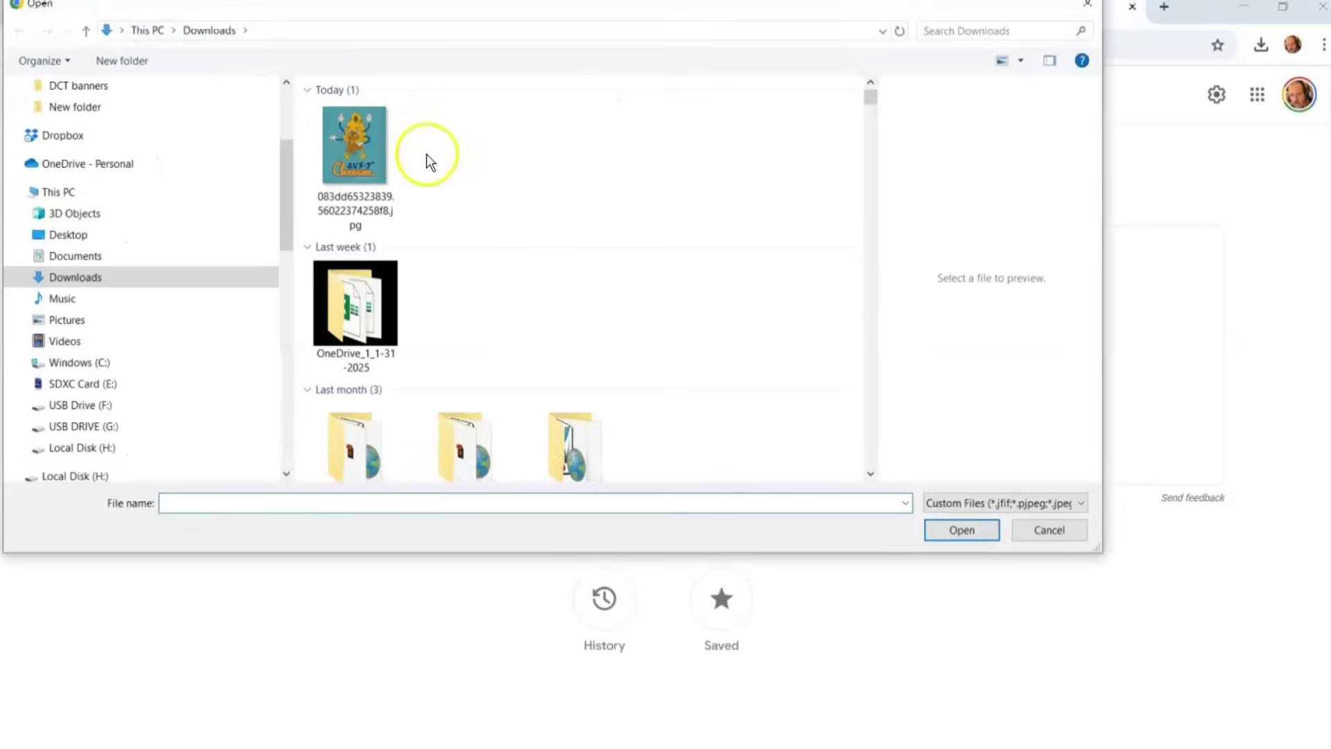
click(376, 161)
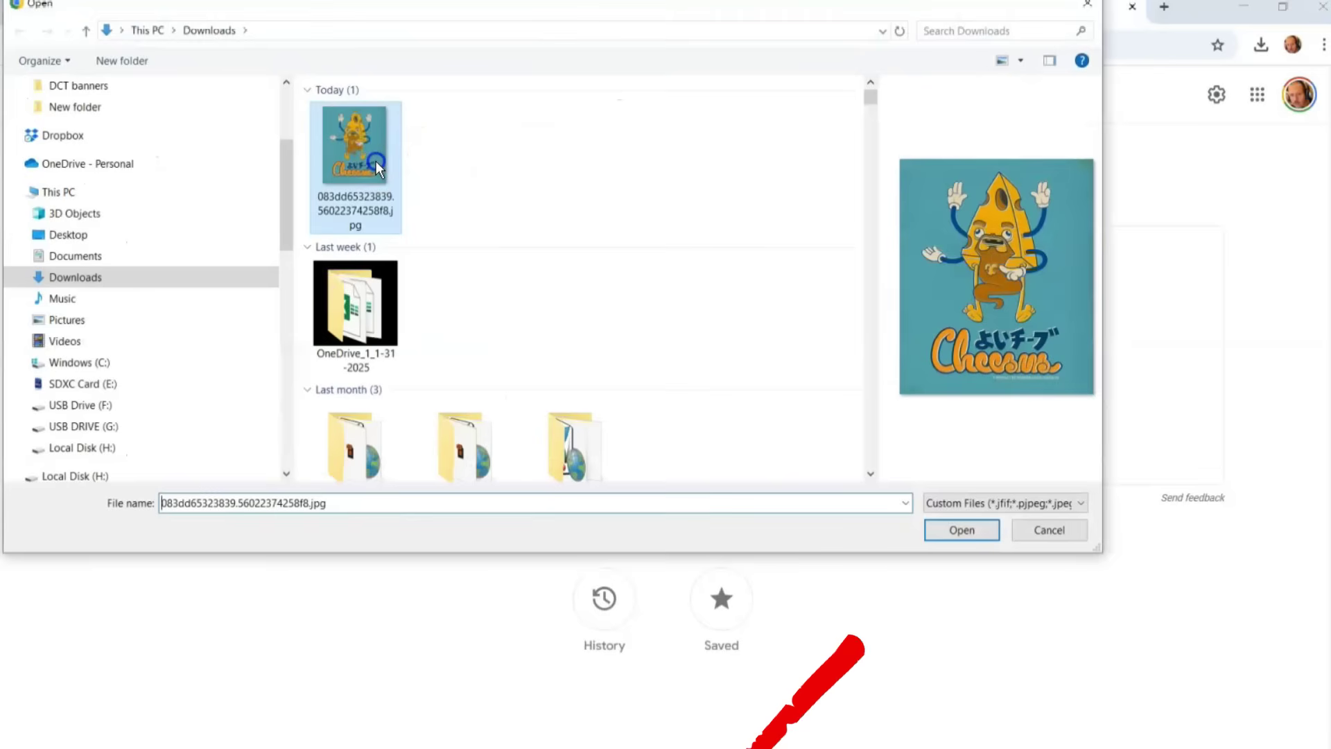
click(967, 529)
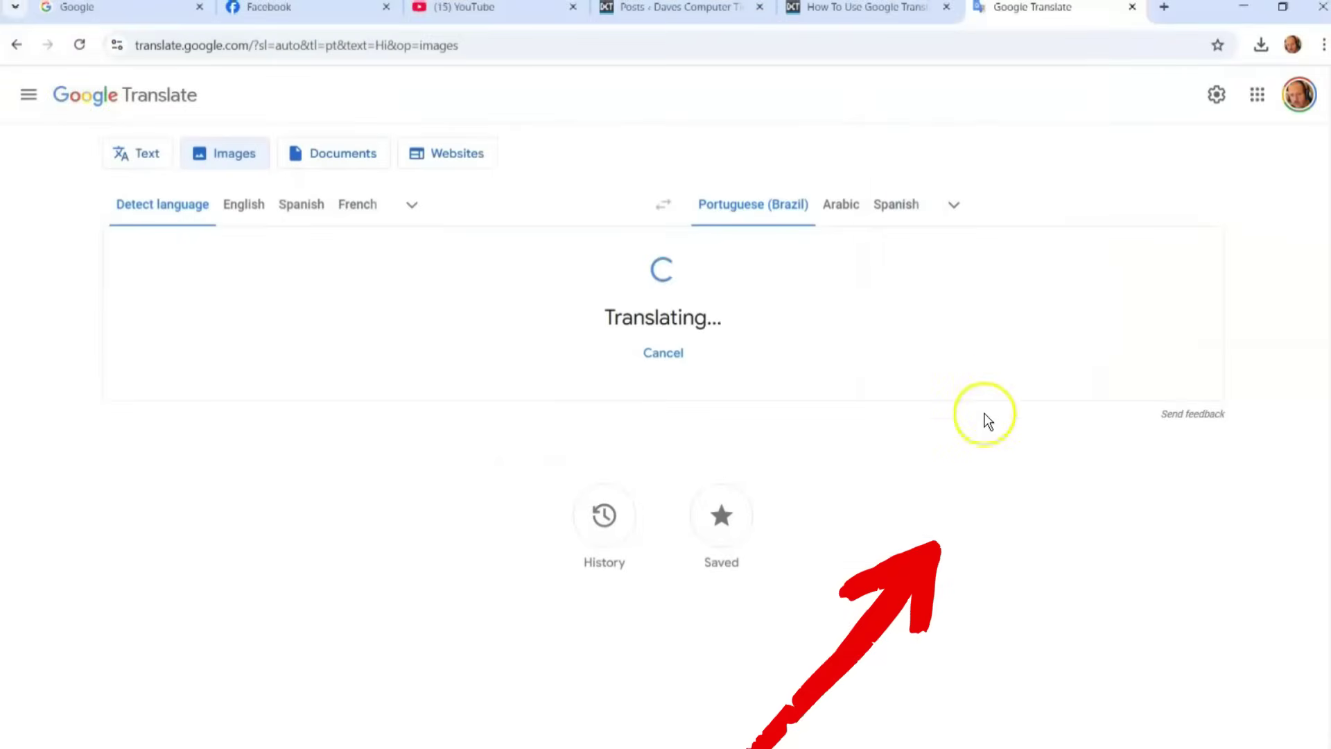
Step: Review the translated cheese poster and show the original image beside it
scroll(989, 396, down, 2)
scroll(1066, 505, up, 2)
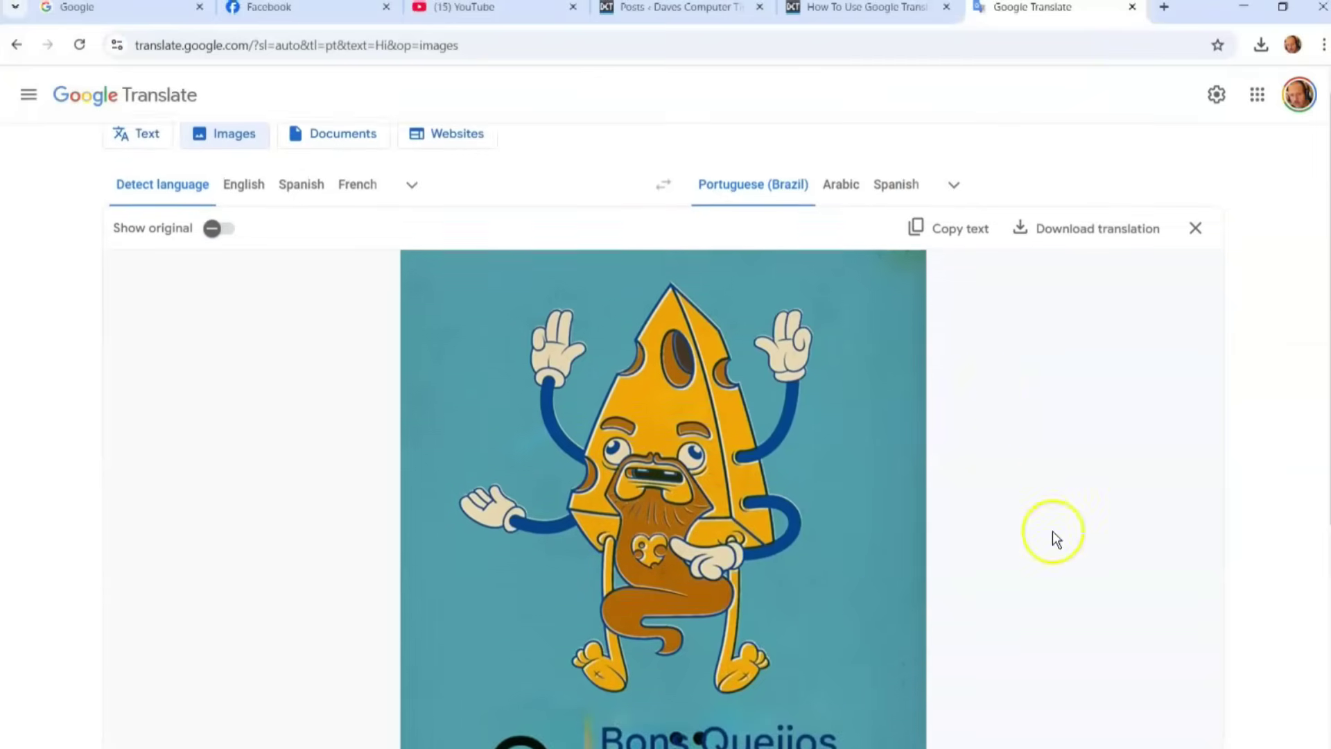
scroll(860, 362, down, 5)
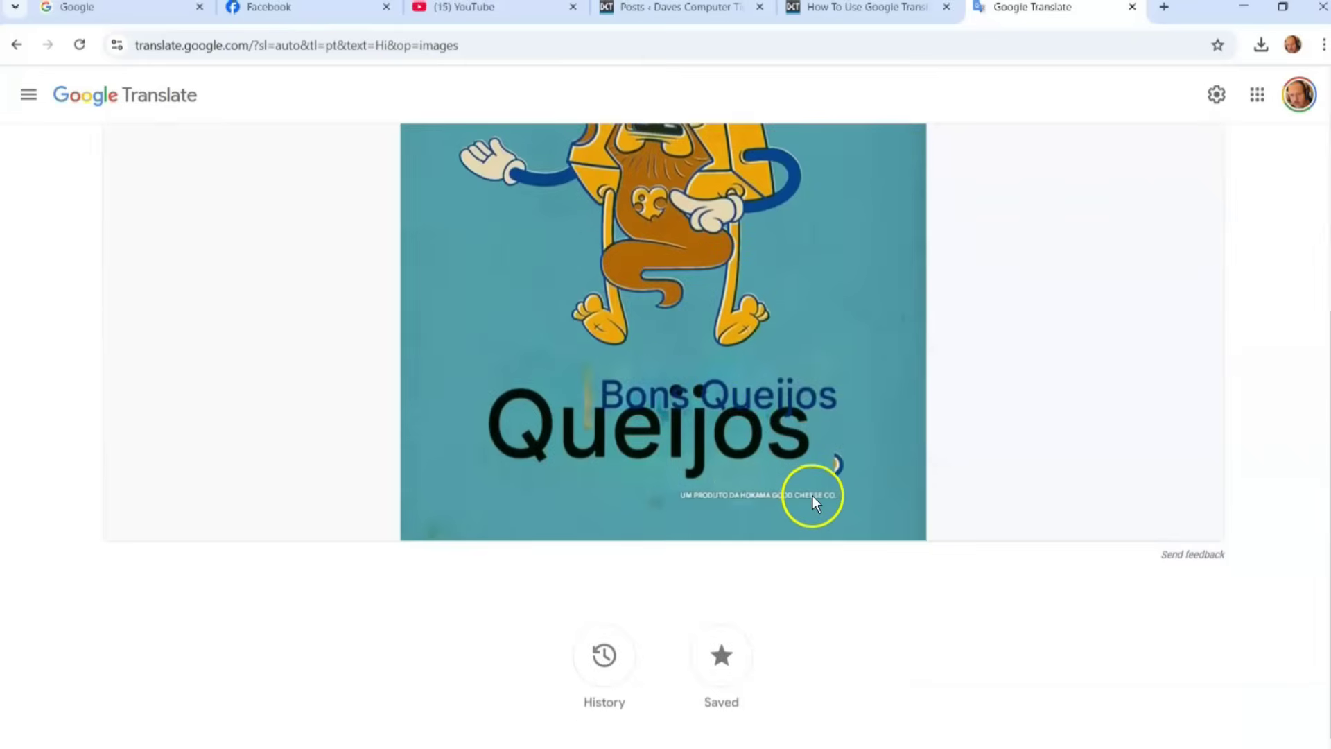
scroll(567, 413, up, 2)
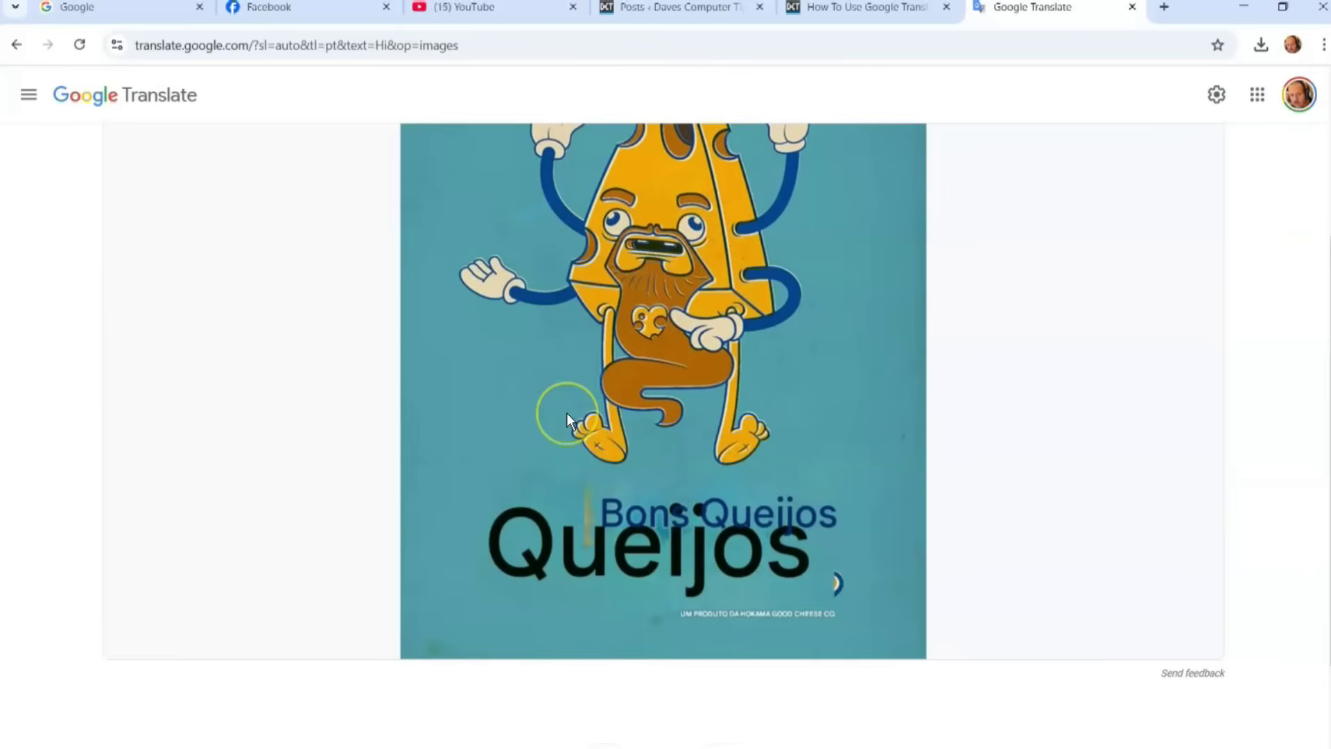
scroll(567, 413, down, 2)
scroll(568, 413, up, 5)
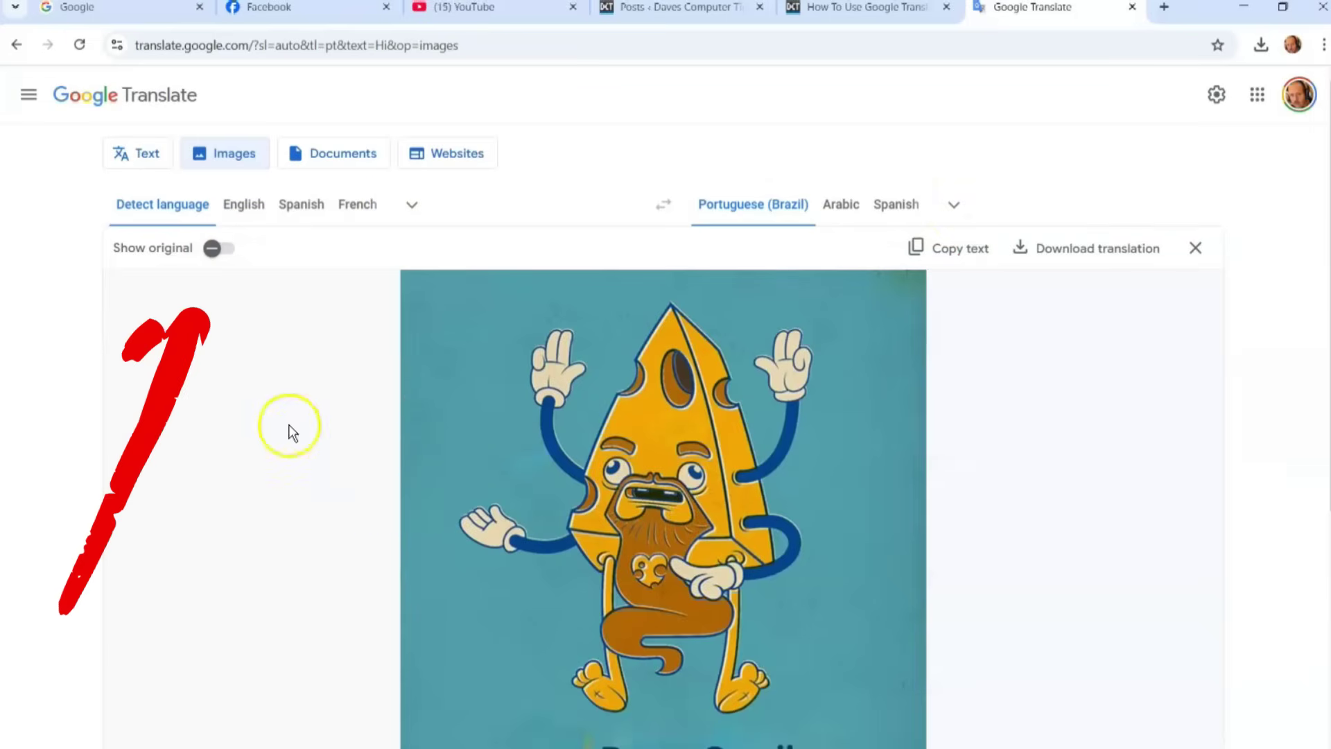
click(225, 257)
Step: Copy the poster's translated text and inspect the 'Bons Queijos' caption
scroll(634, 377, down, 2)
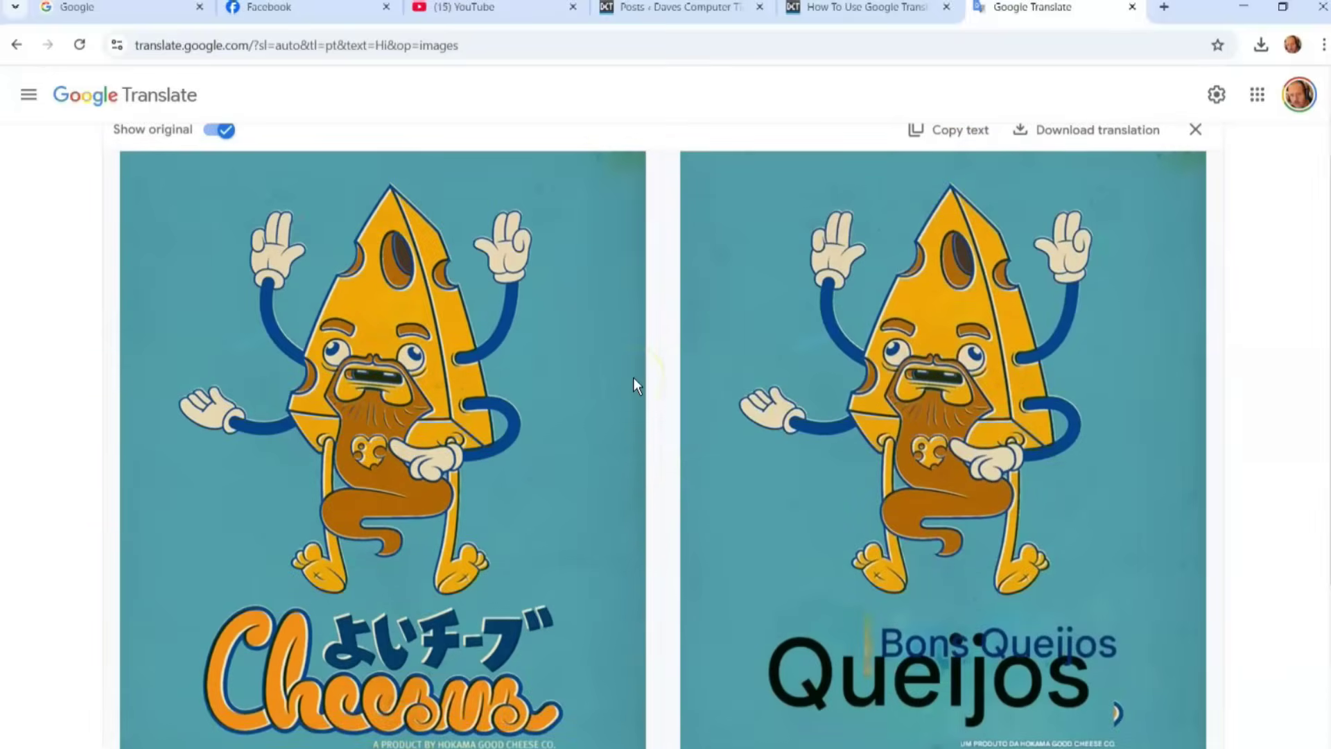
scroll(636, 382, down, 2)
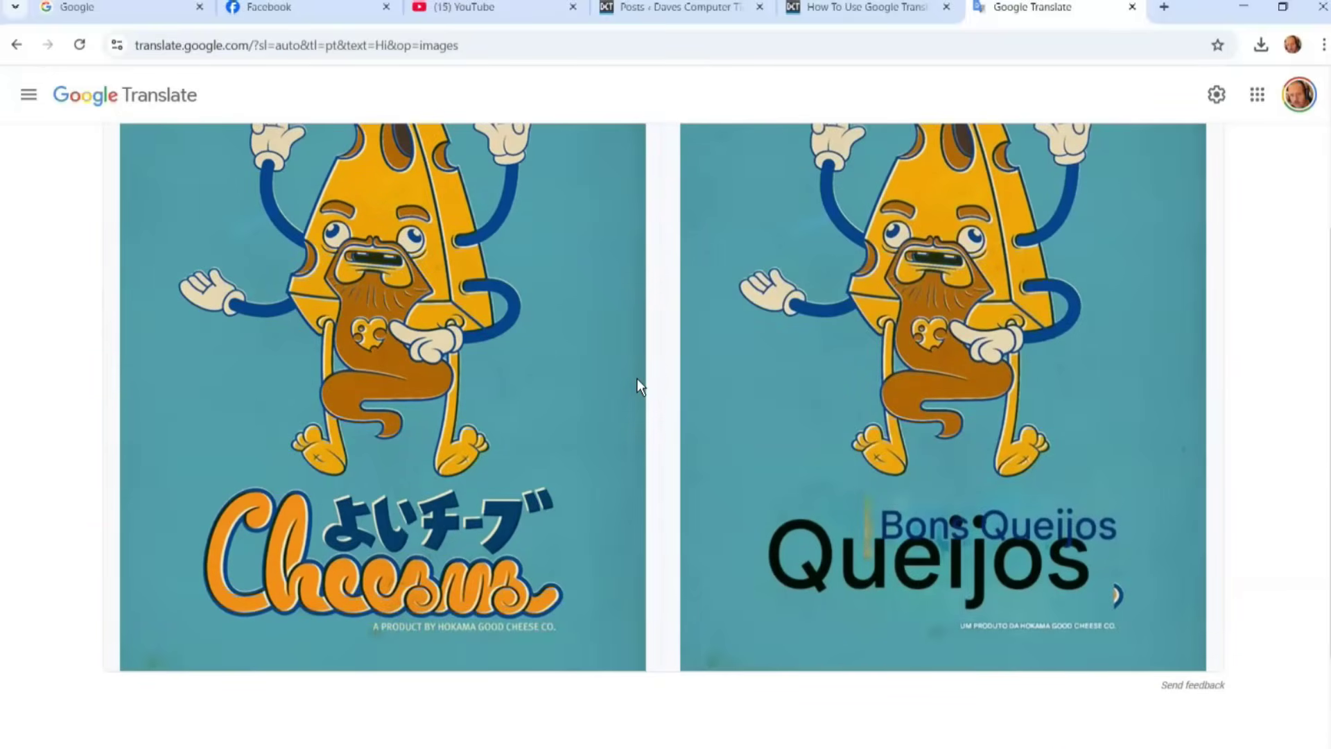
scroll(638, 378, up, 4)
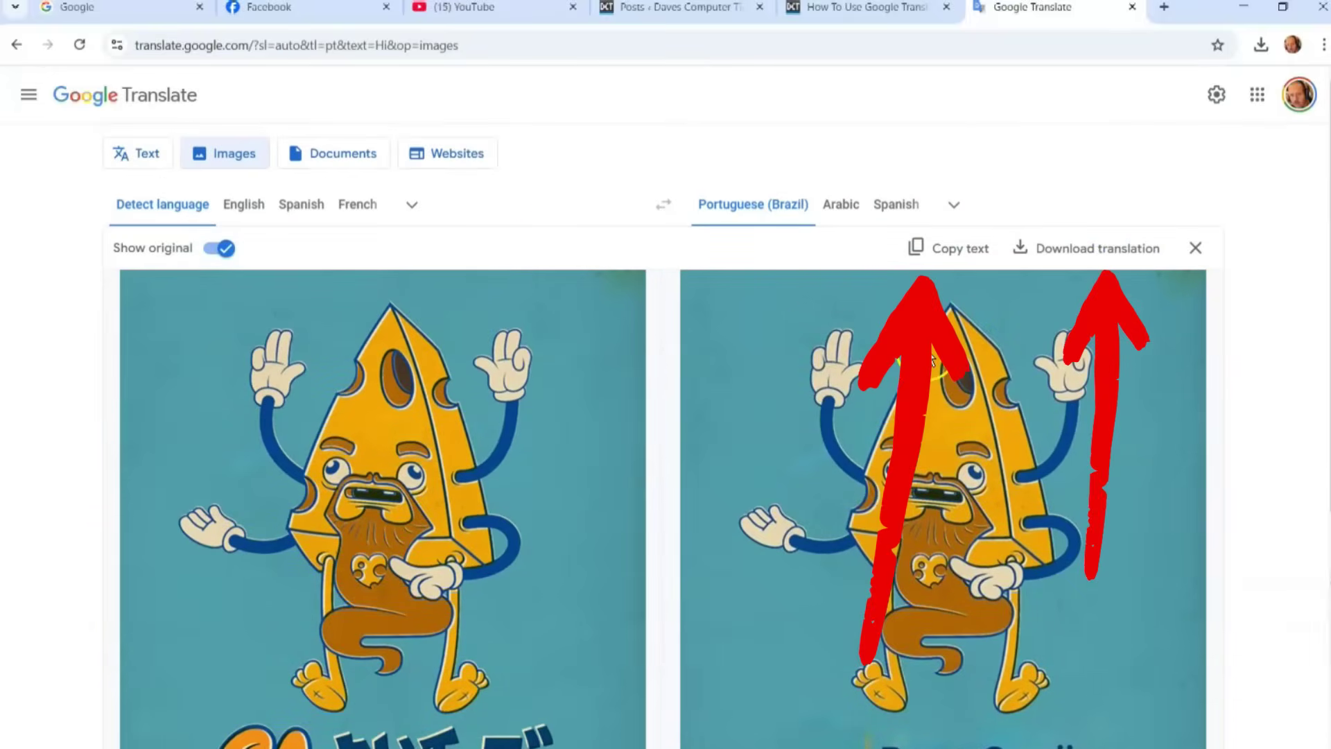
click(950, 272)
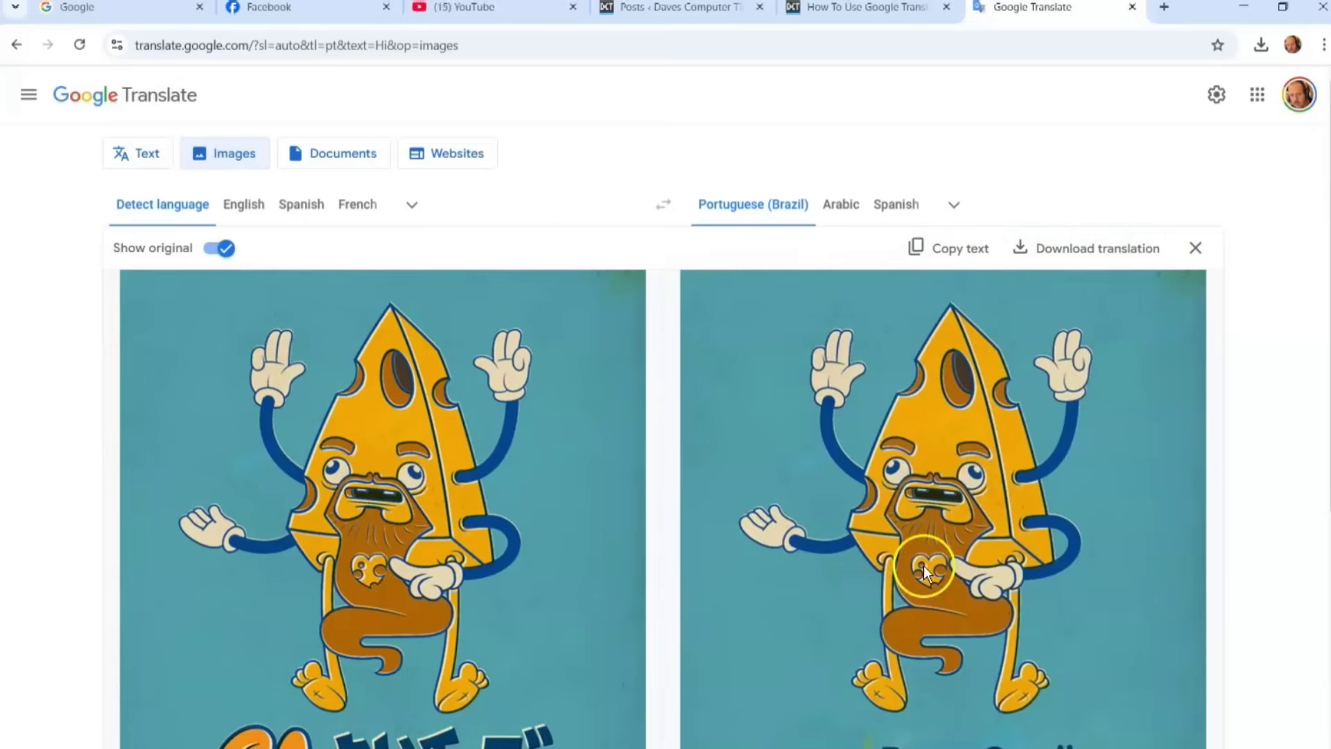
scroll(651, 448, down, 2)
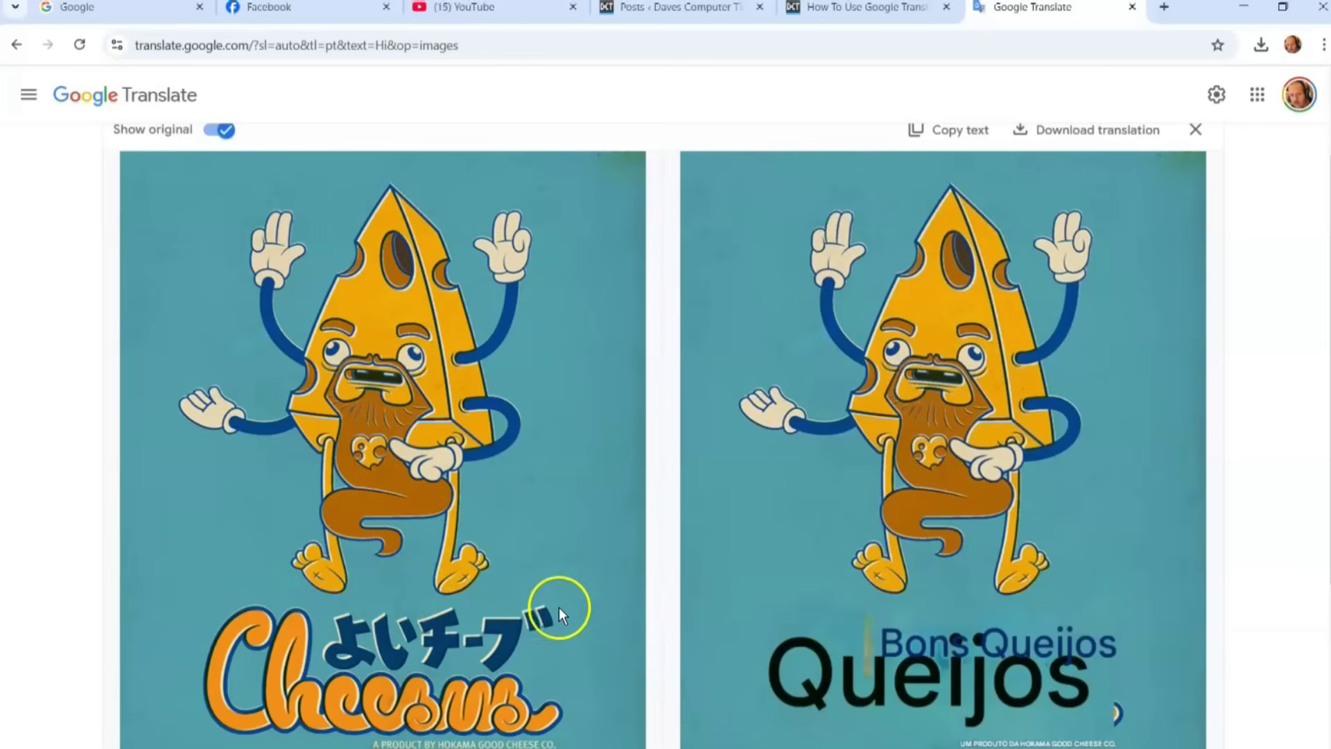
scroll(499, 639, up, 2)
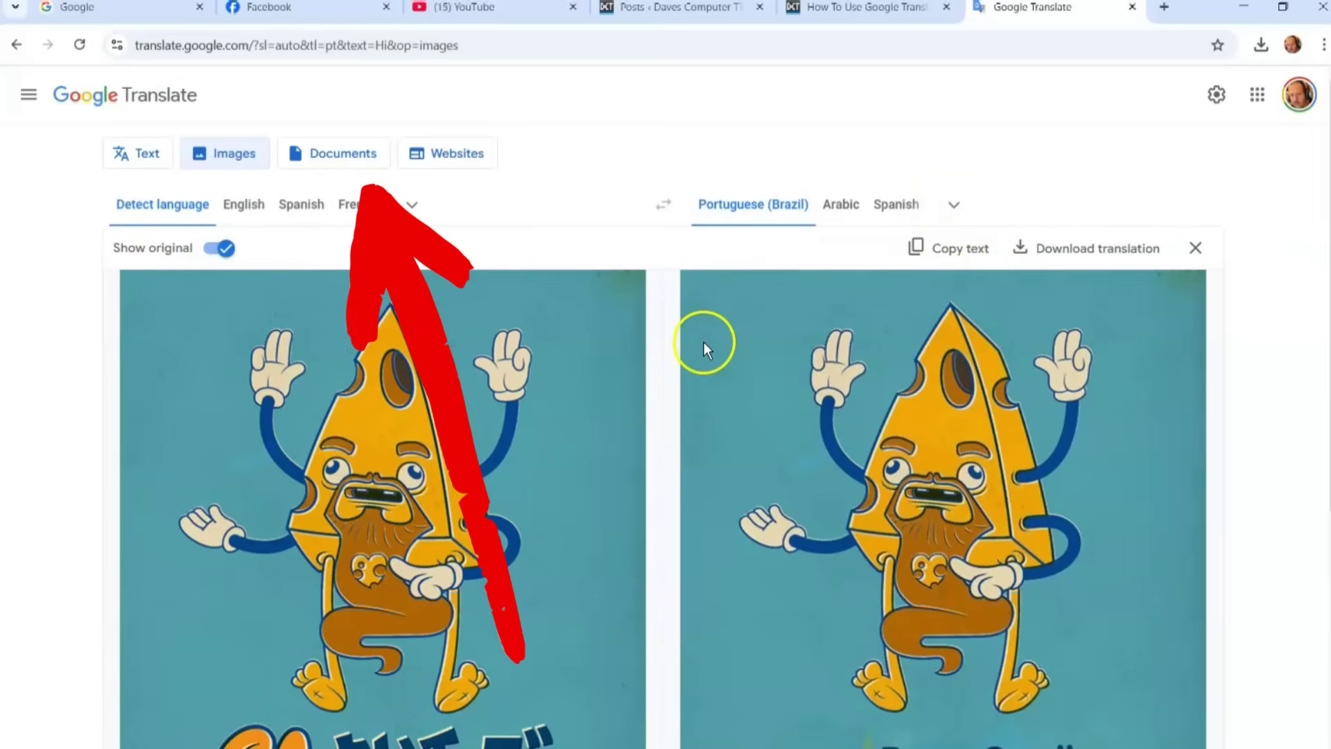
Step: Load the Wxample.docx recipe file in Documents mode
click(331, 158)
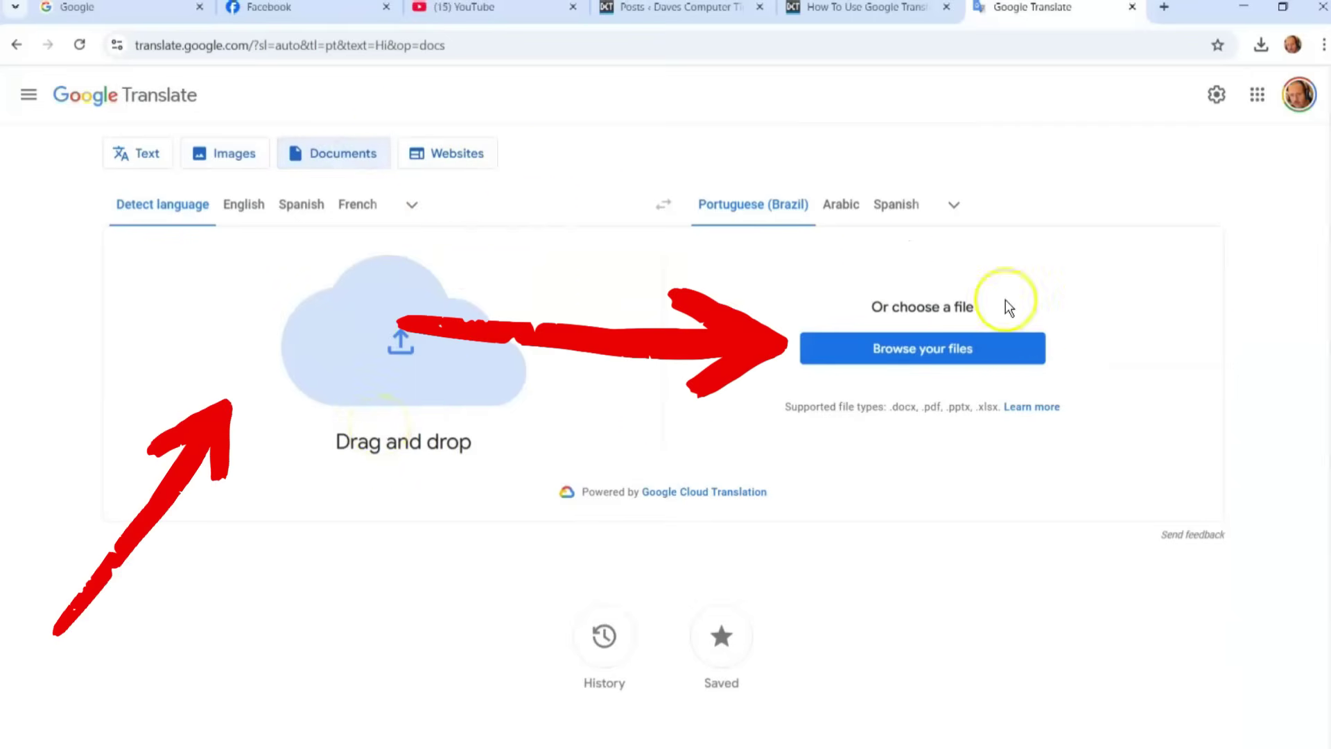
click(898, 359)
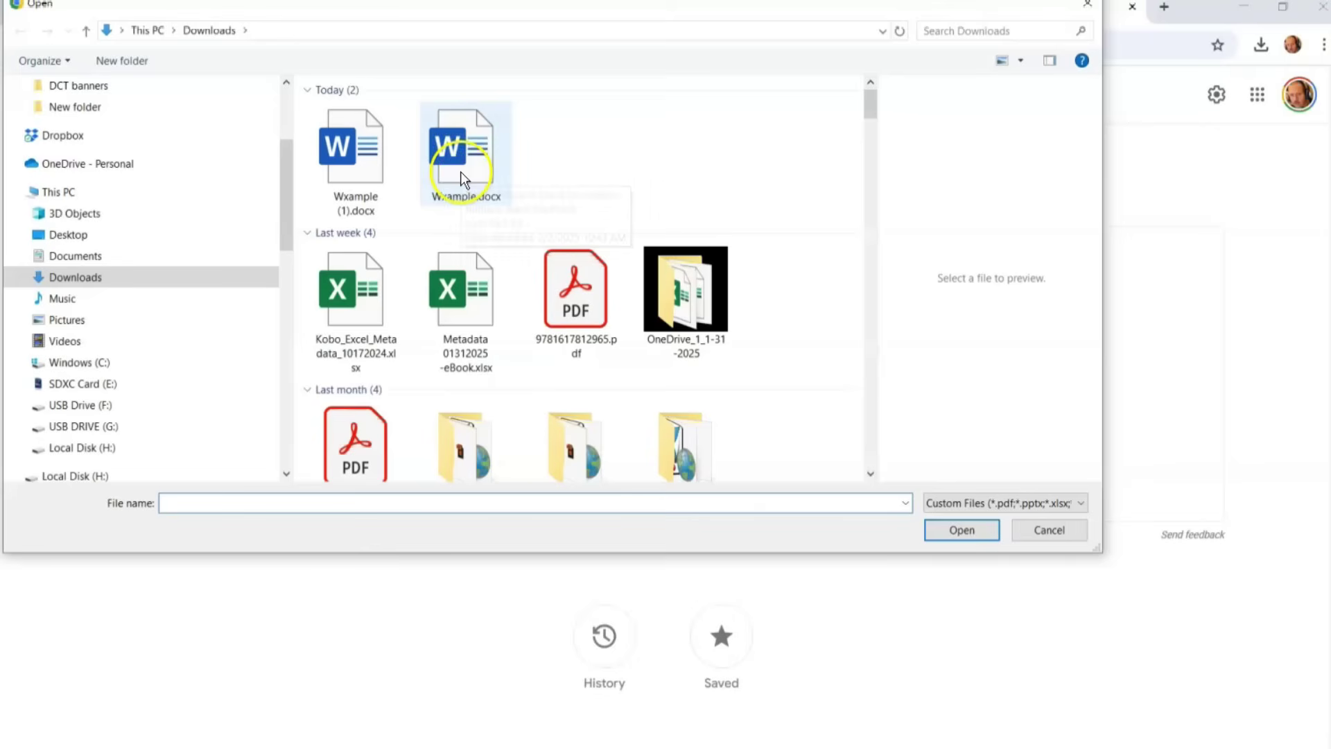
click(489, 174)
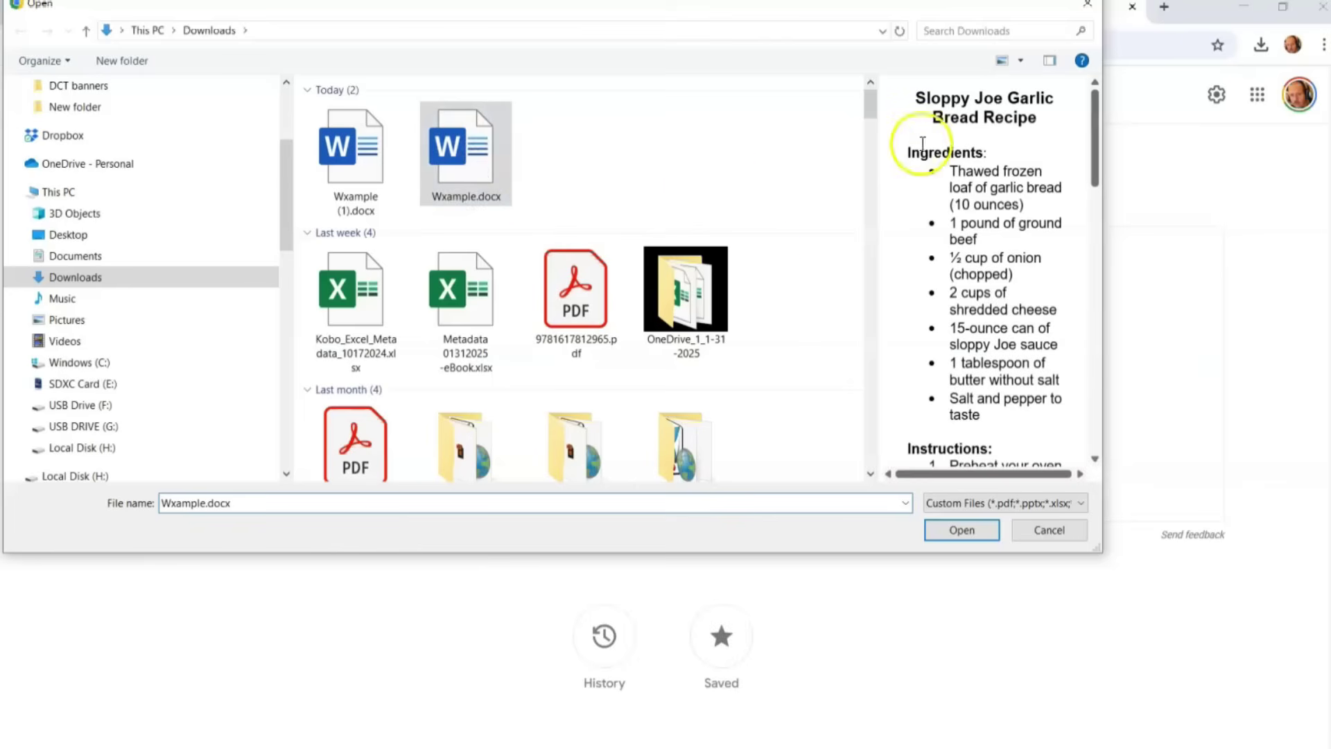
click(972, 530)
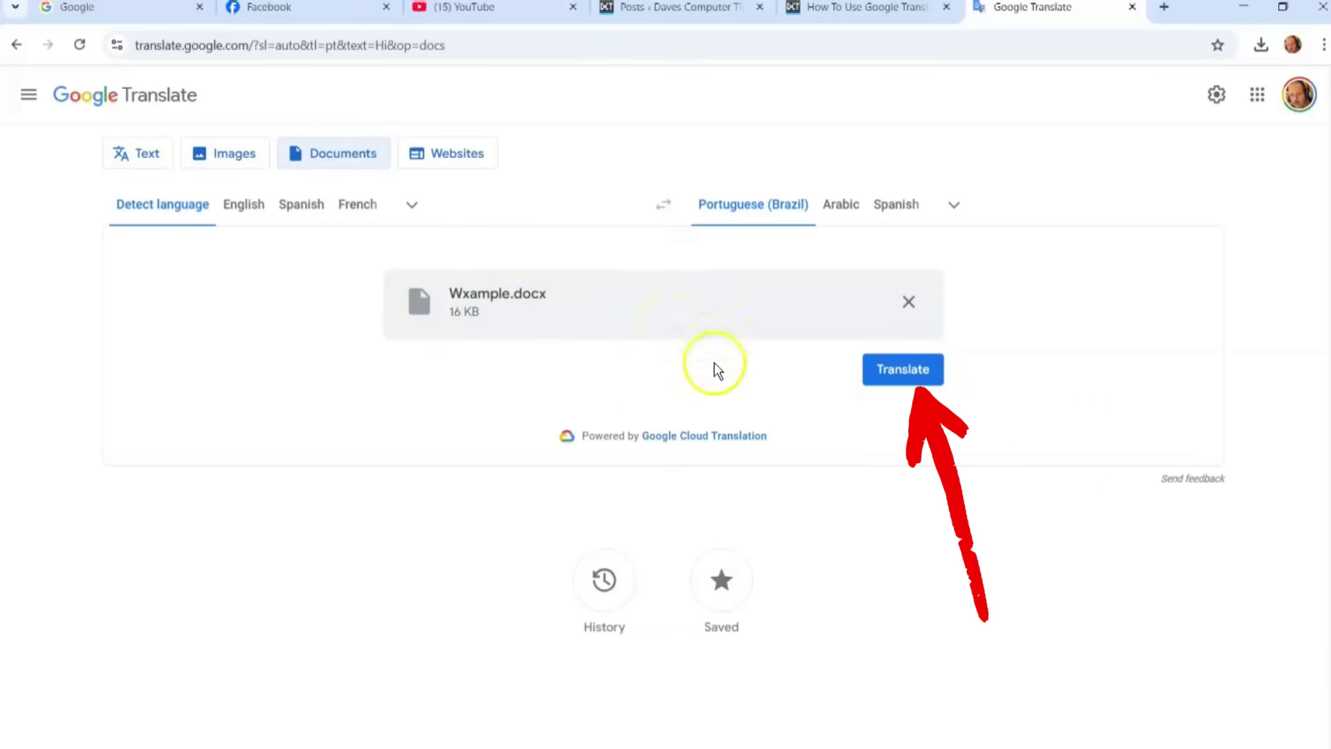
Step: Translate Wxample.docx into Portuguese (Brazil), download it and open the translated copy
click(918, 373)
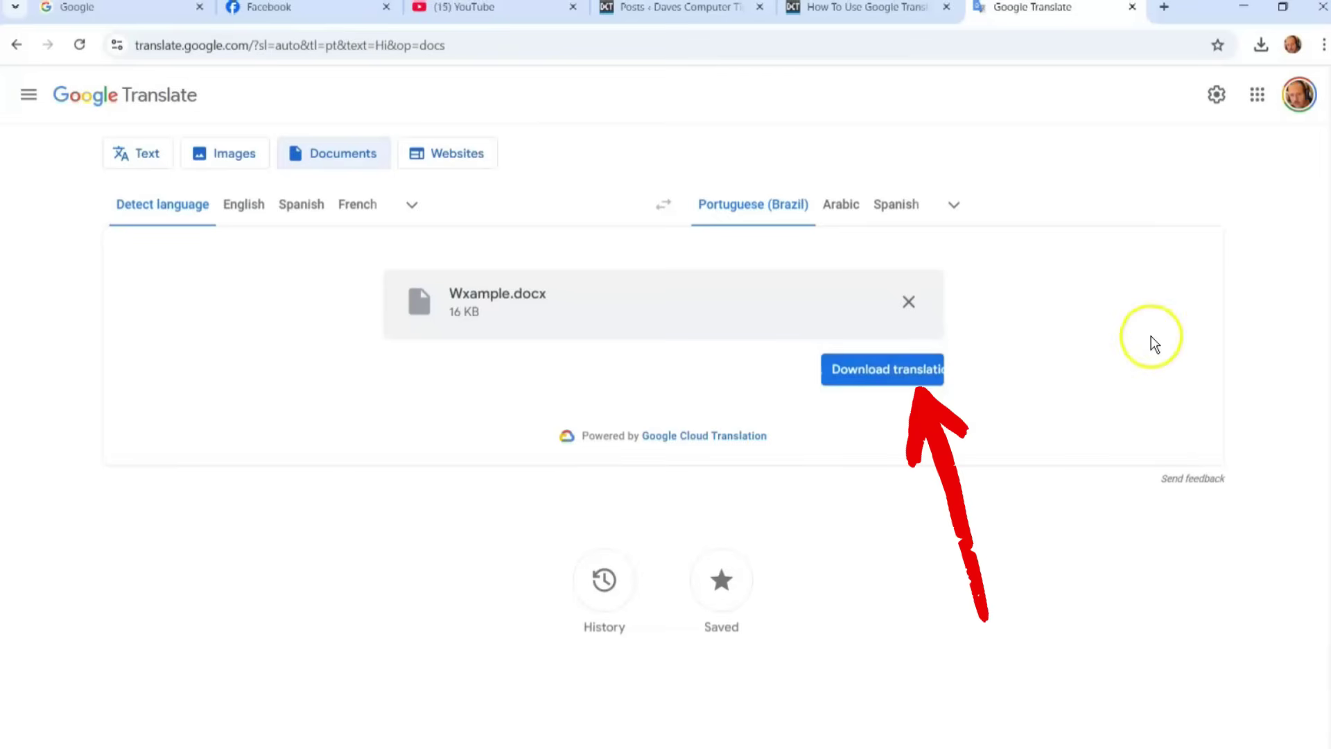
click(830, 374)
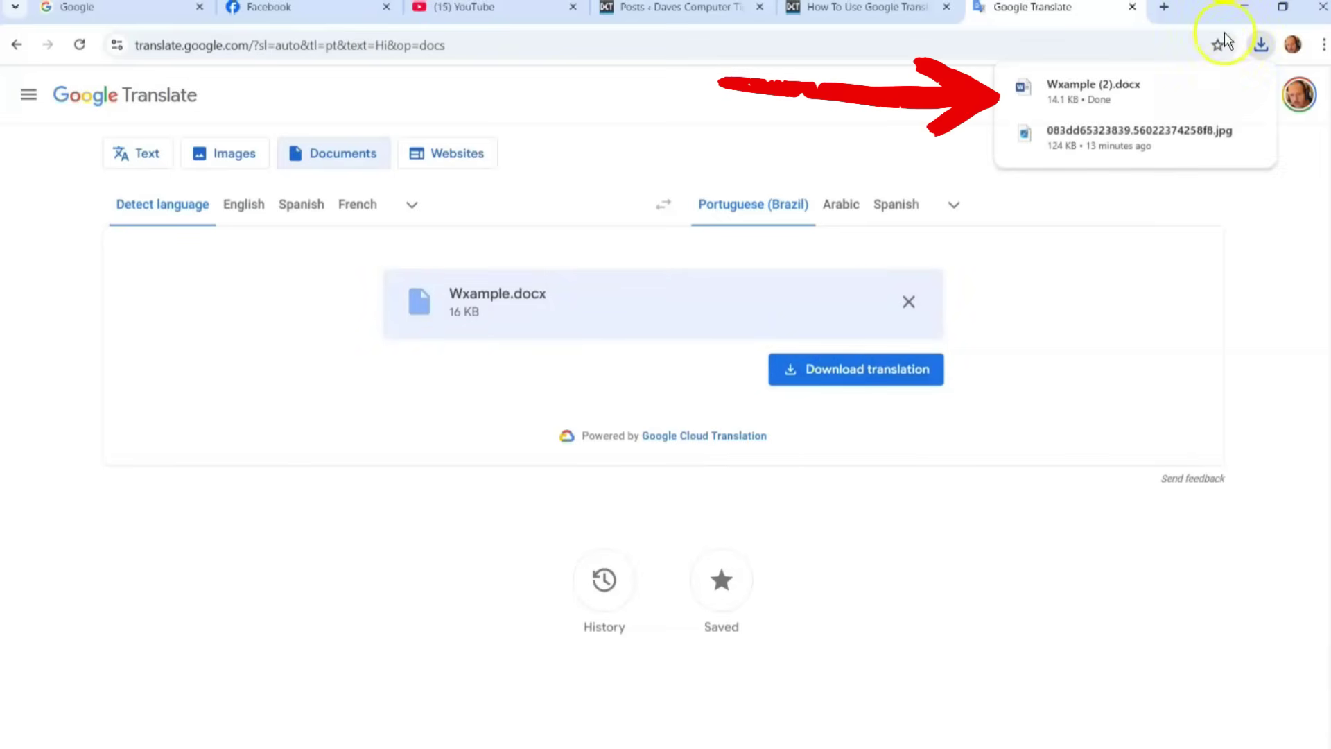
click(1123, 97)
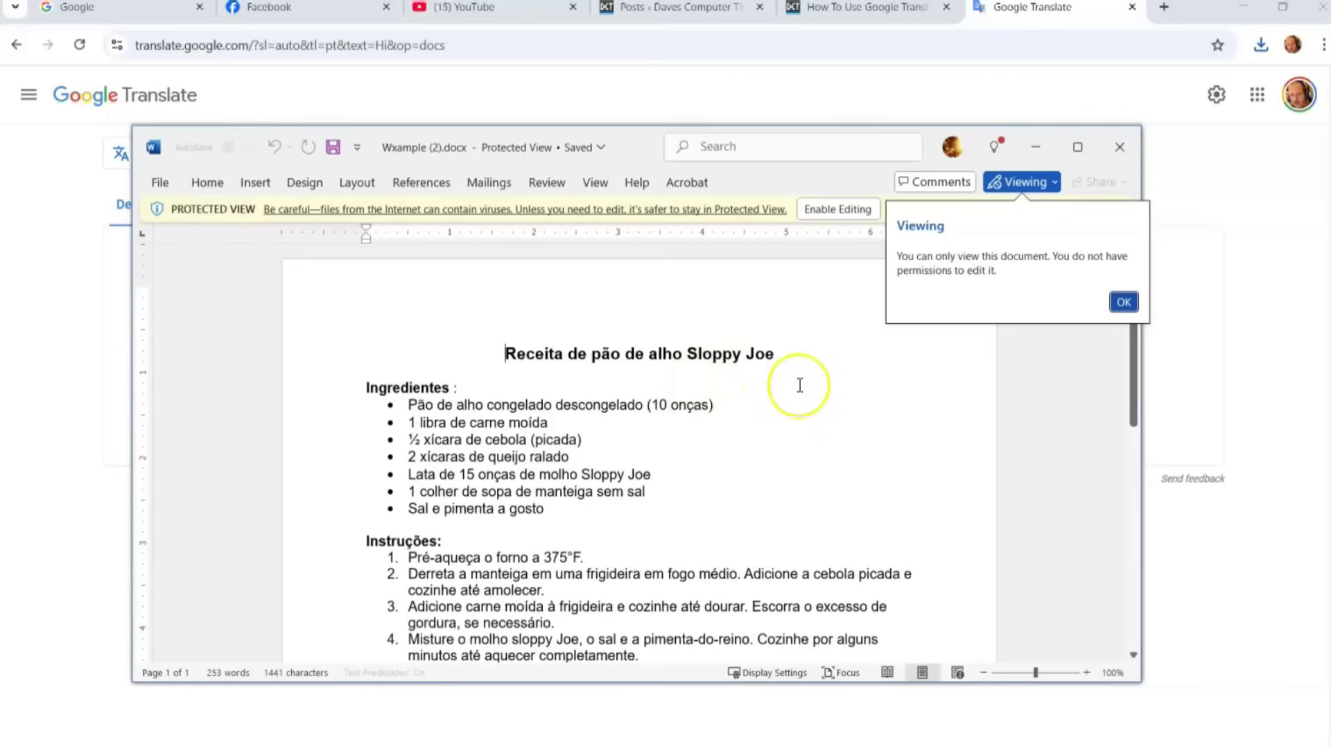
Step: Scroll through the Portuguese recipe in Wxample (2).docx, then close Word
scroll(800, 385, down, 3)
scroll(800, 384, up, 3)
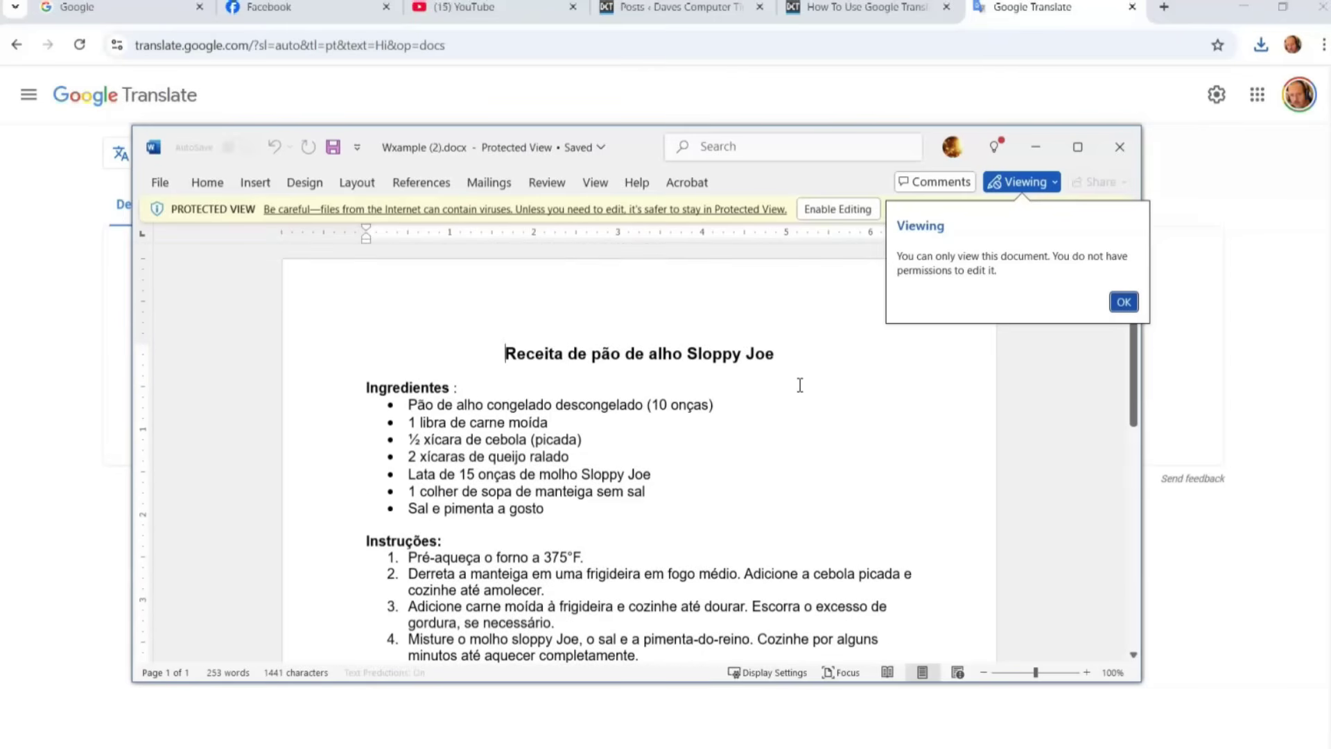
click(1123, 146)
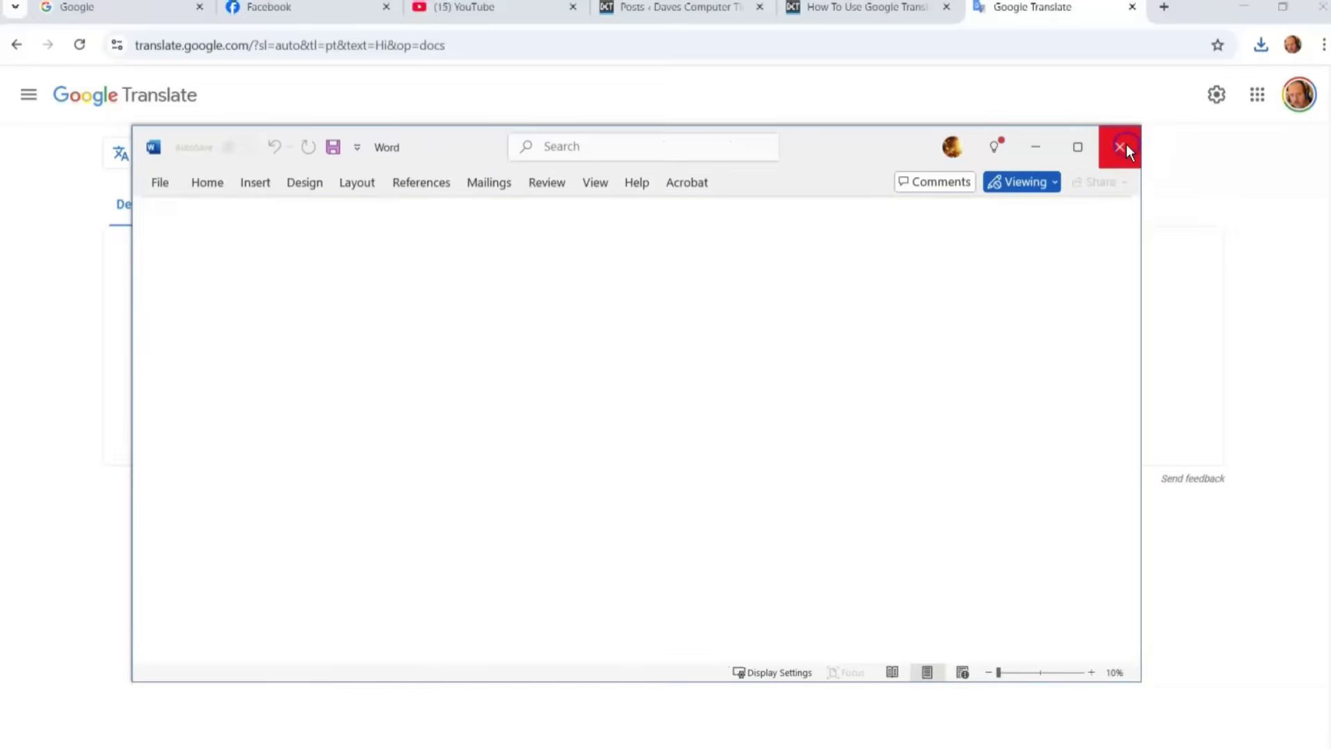
click(1026, 205)
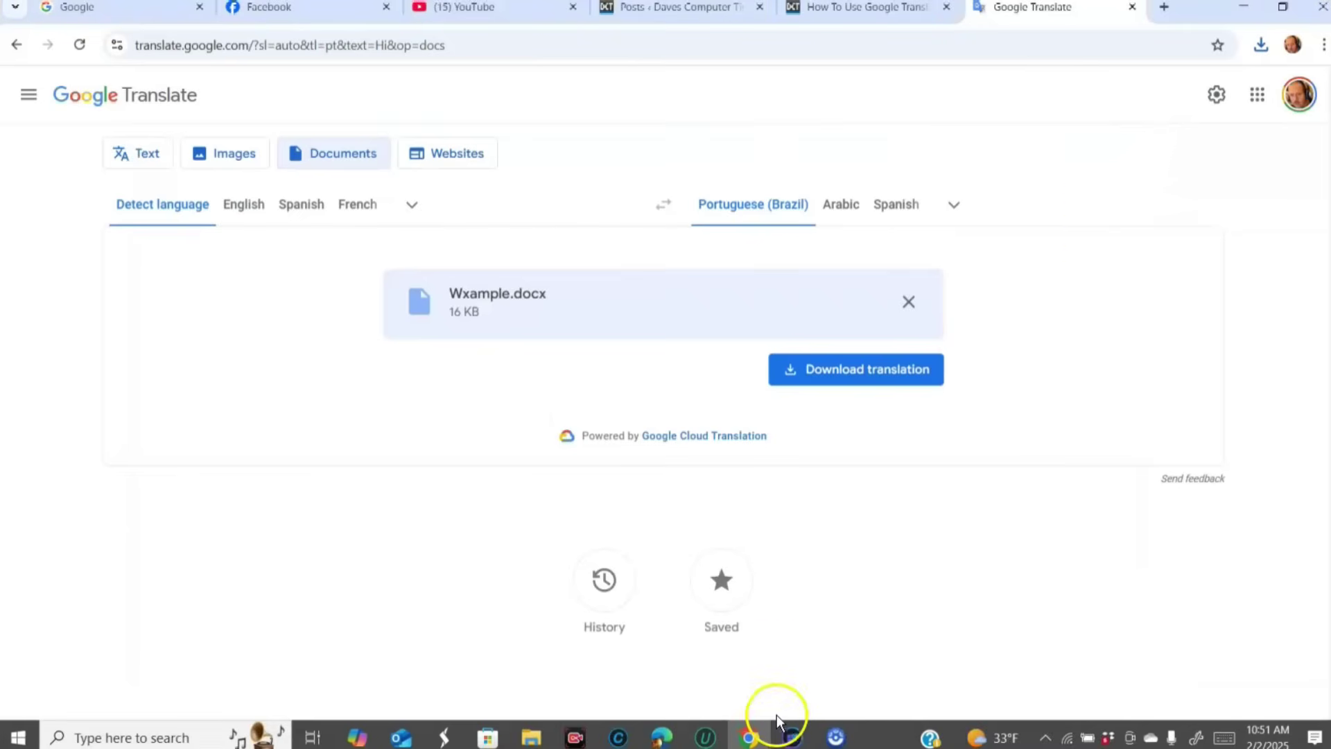
Step: Remove Wxample.docx and drag in Campaign settings report.pdf from File Explorer
click(531, 744)
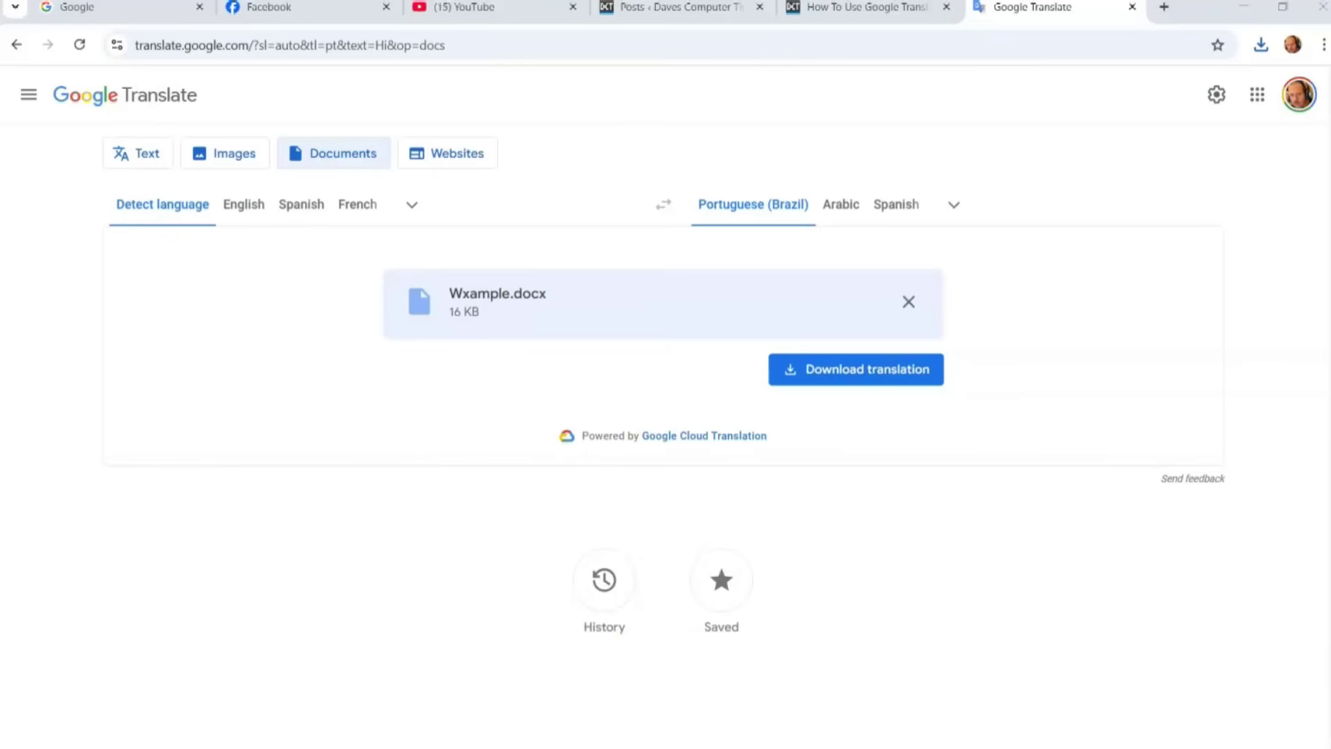
drag(1054, 391, 1328, 326)
click(908, 302)
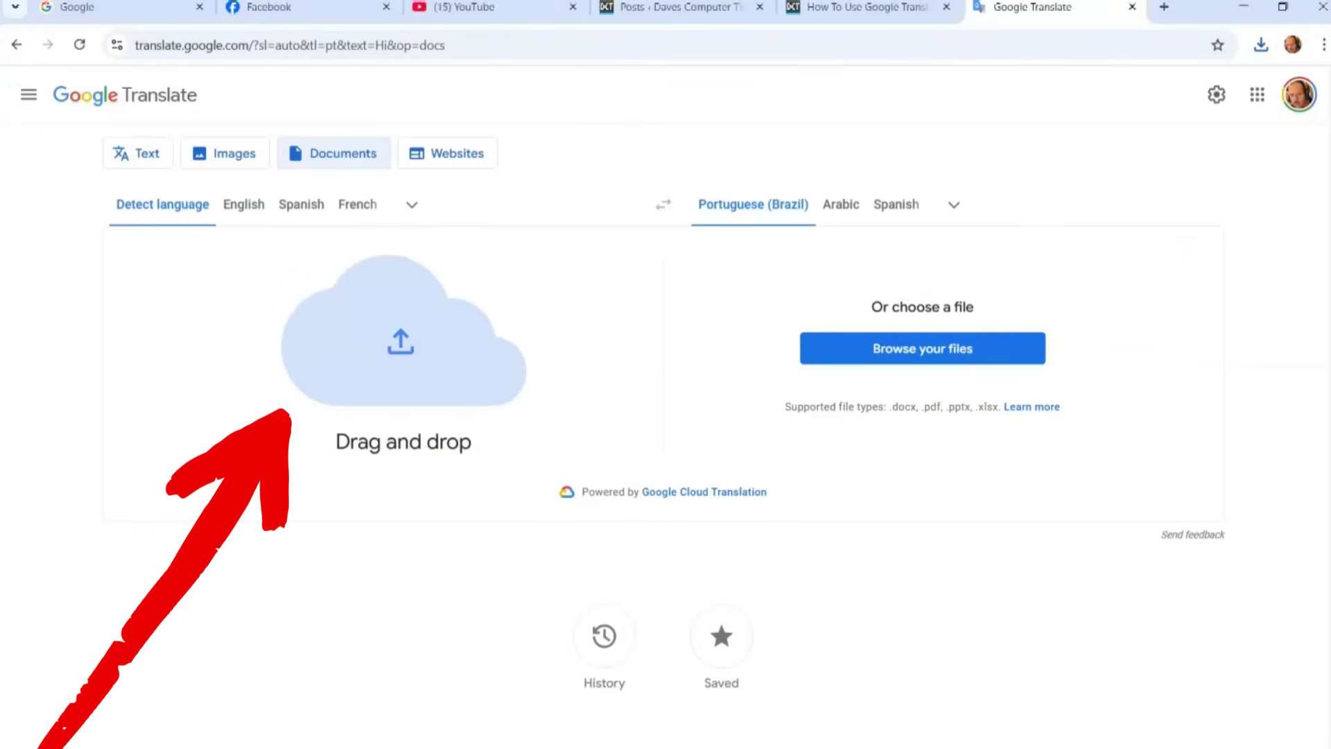
drag(0, 351, 367, 353)
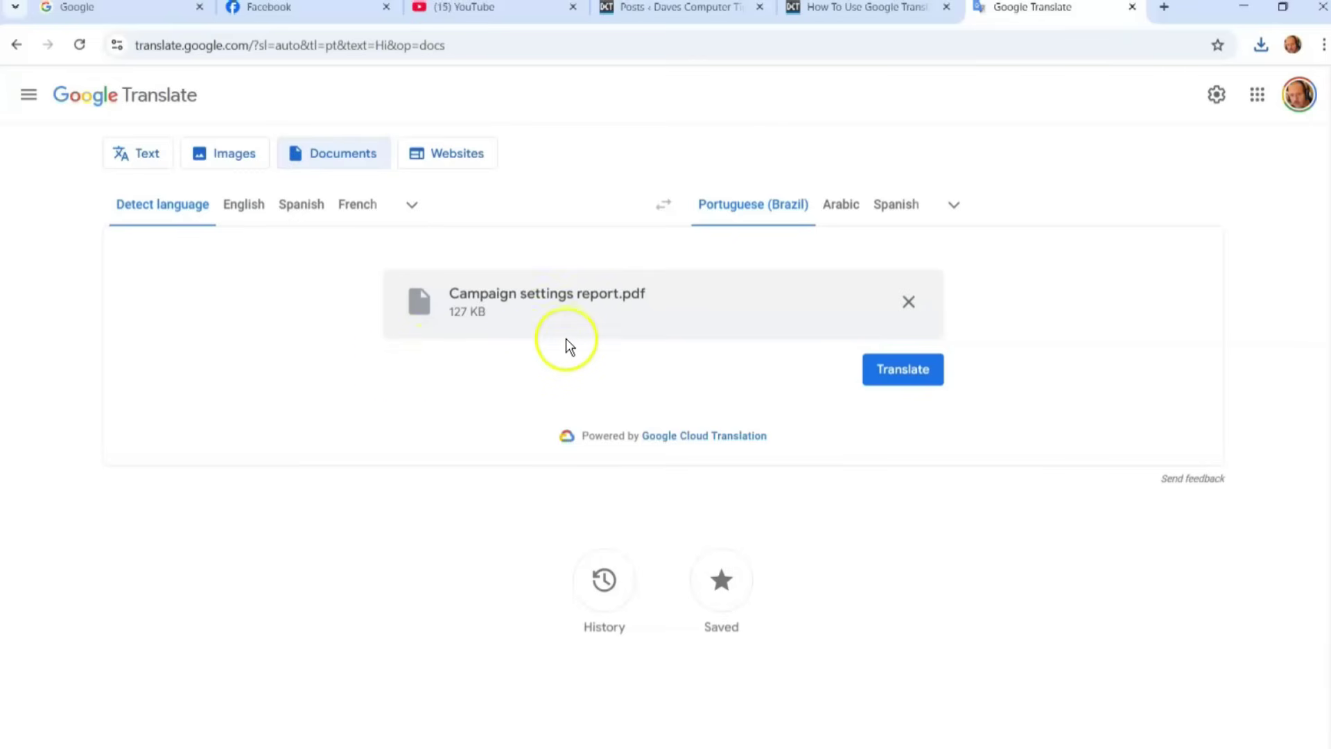
Step: Clear the PDF and translate the website dogwise.com into Portuguese (Brazil)
click(908, 304)
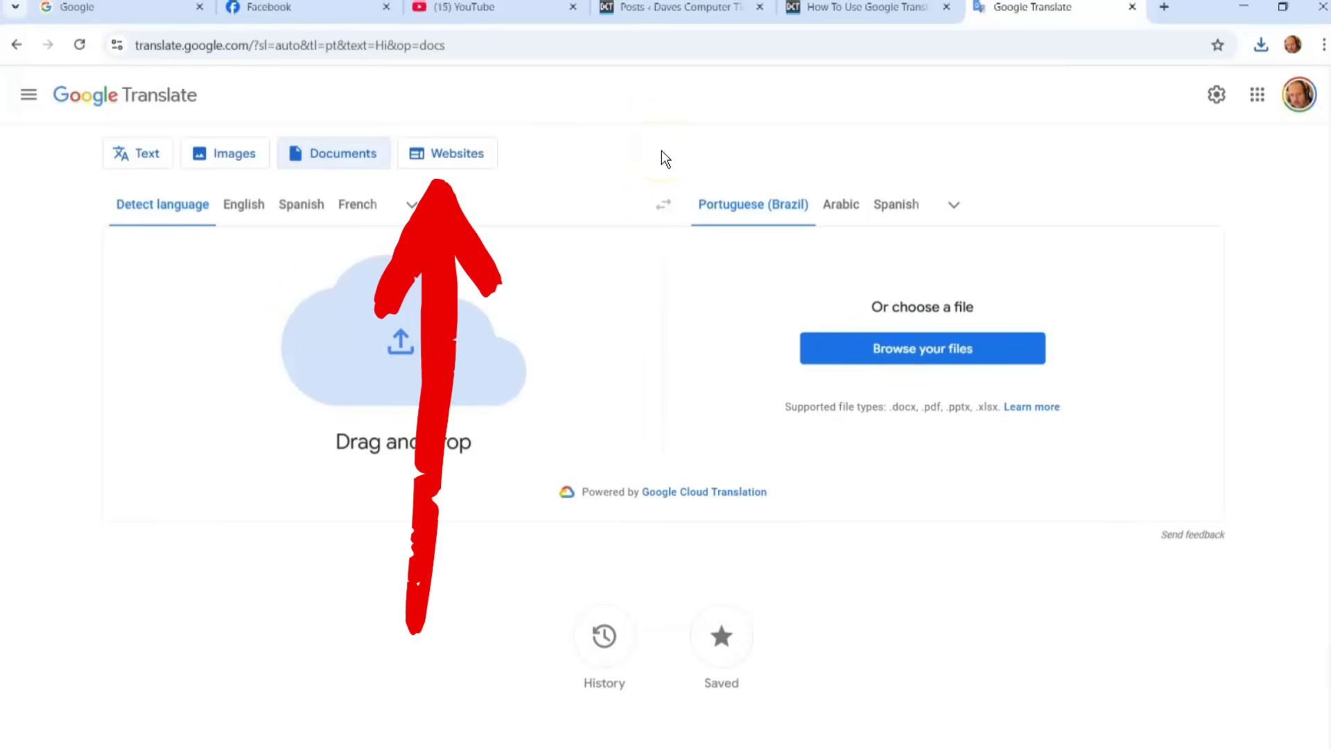
click(438, 154)
click(529, 302)
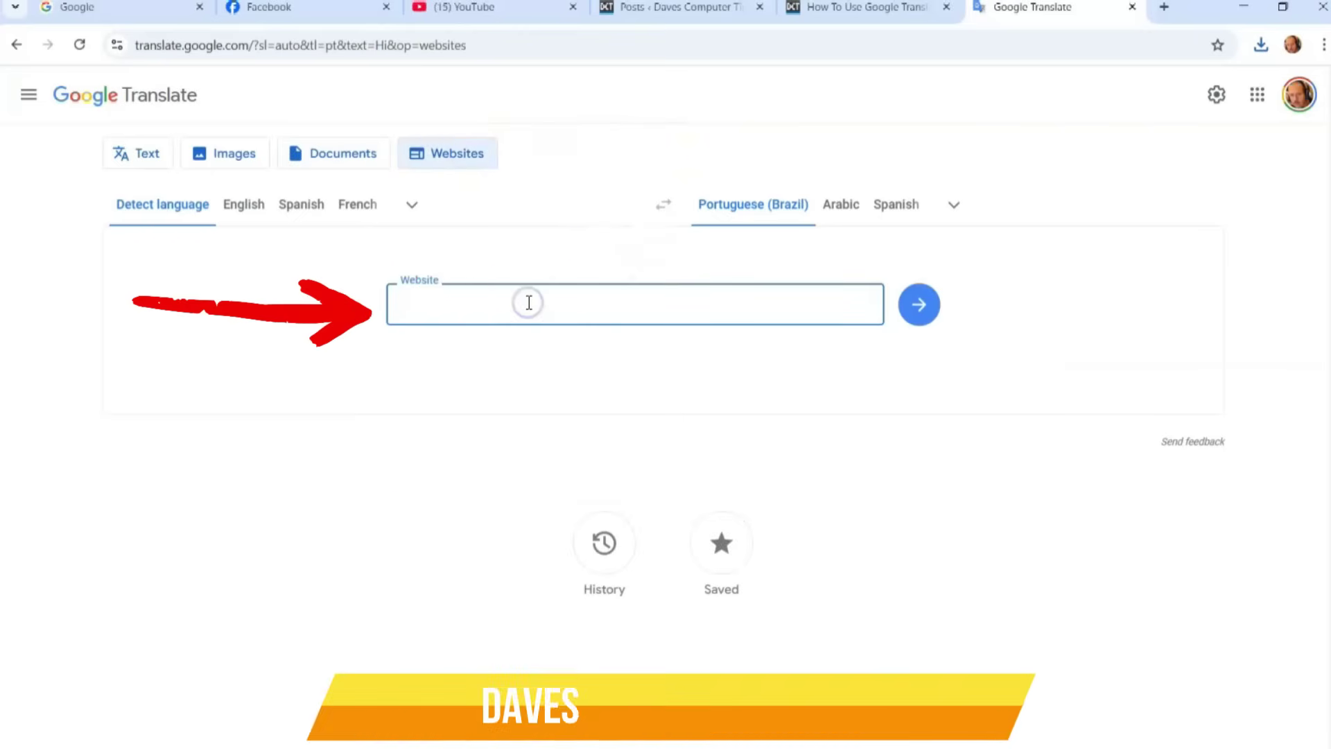
text(dogwise.com)
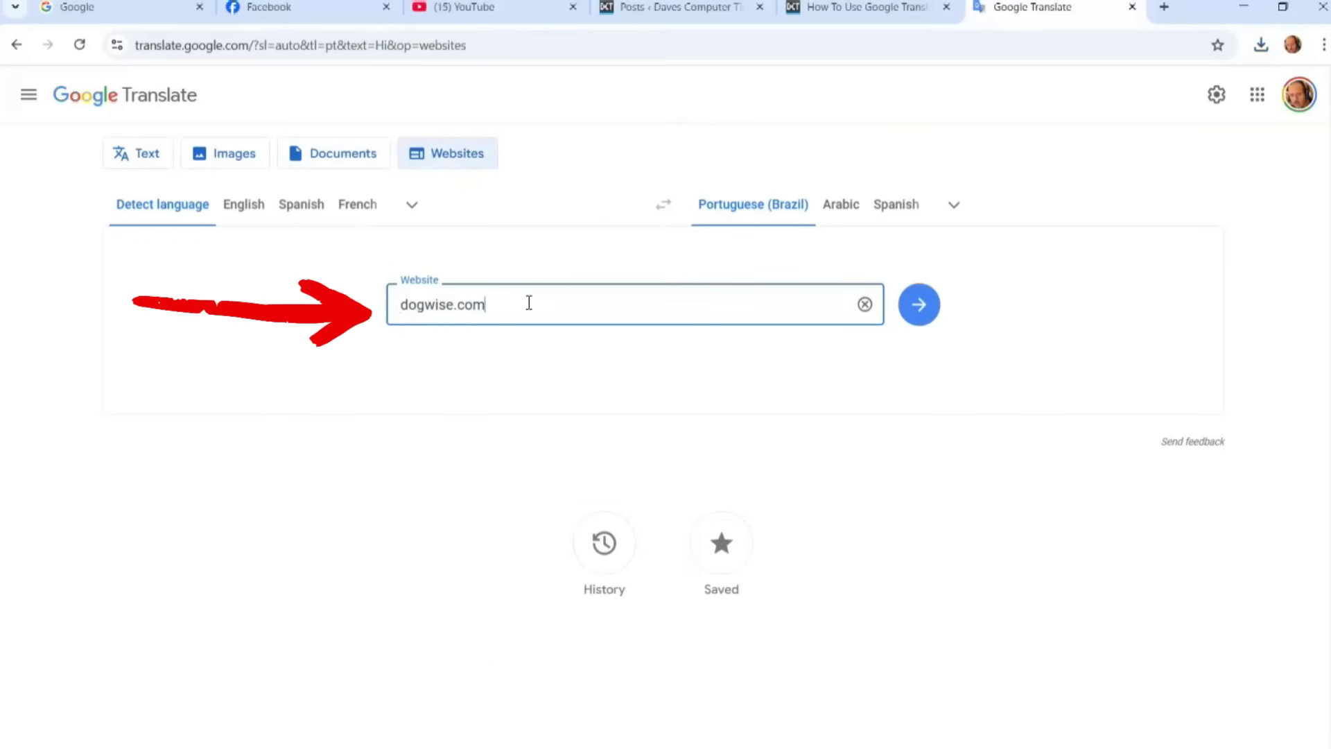
click(919, 310)
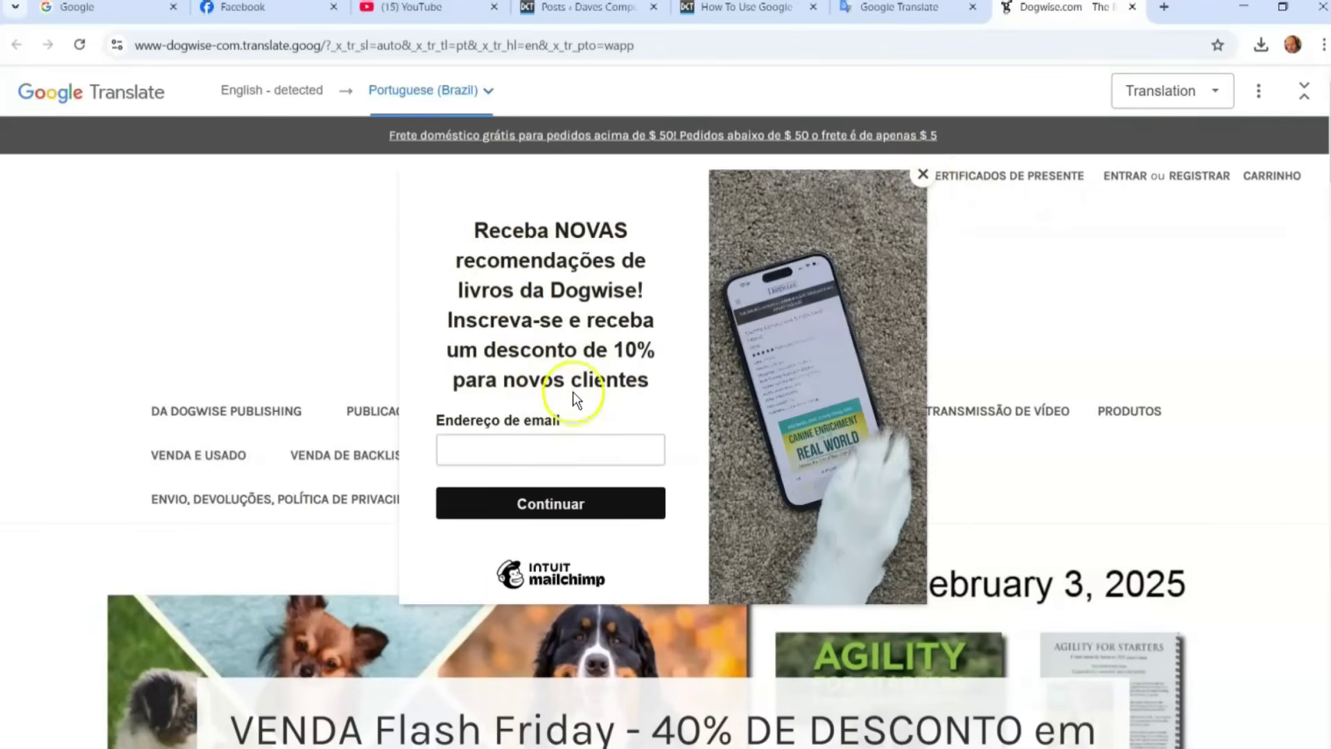
Step: Dismiss Dogwise's newsletter sign-up pop-up and its unsupported-form warnings
click(930, 181)
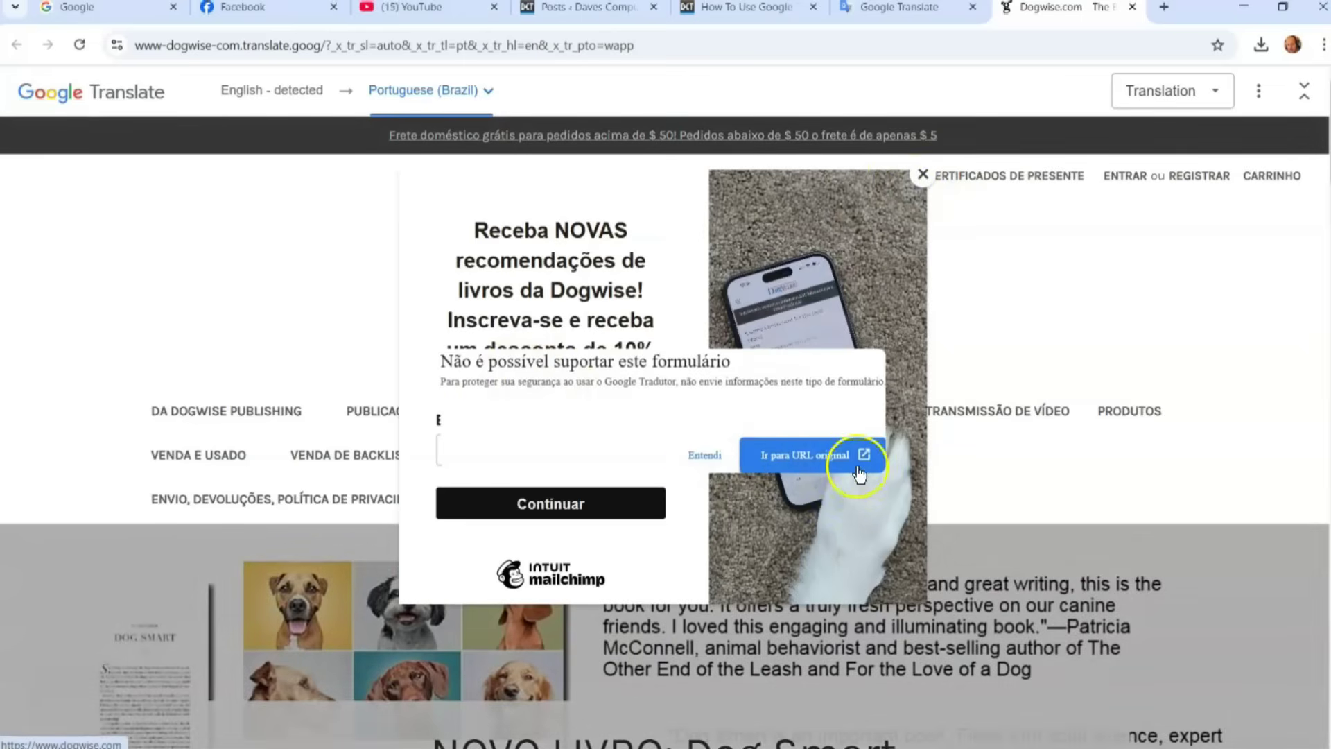
click(930, 173)
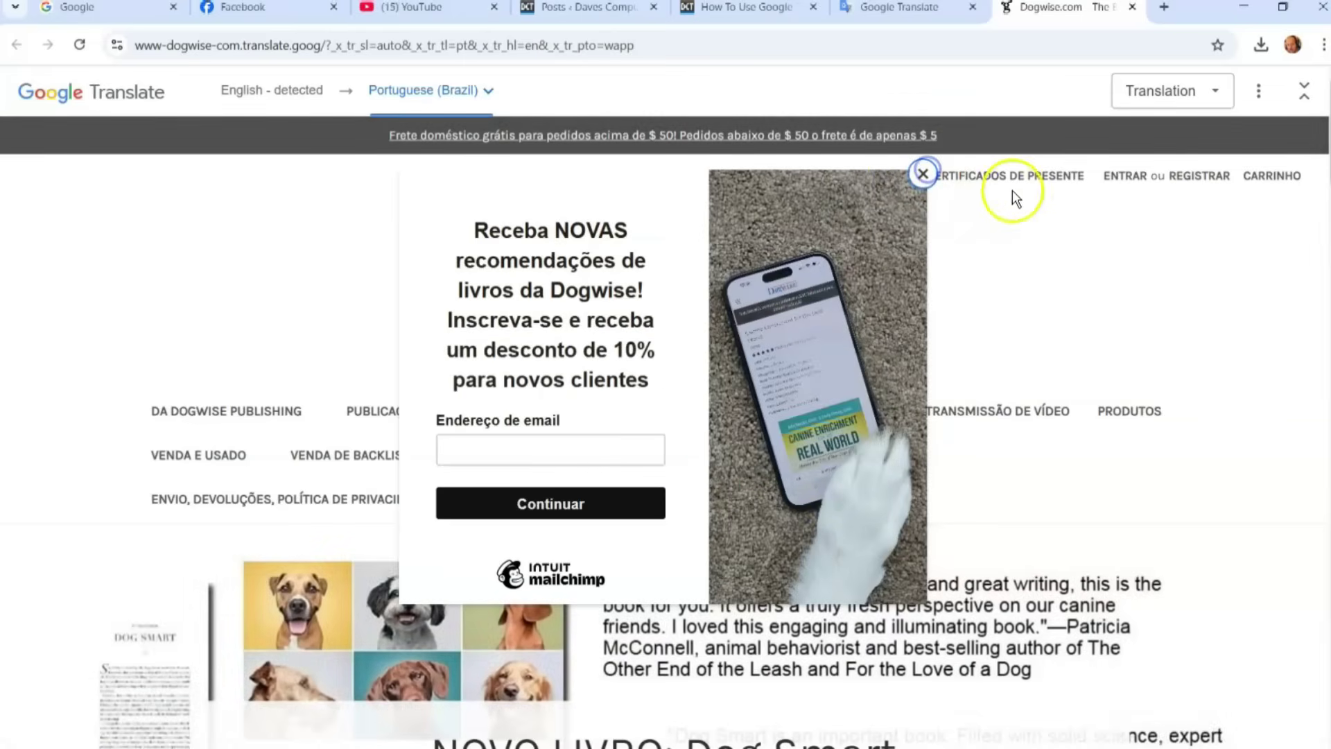
click(1018, 272)
click(919, 173)
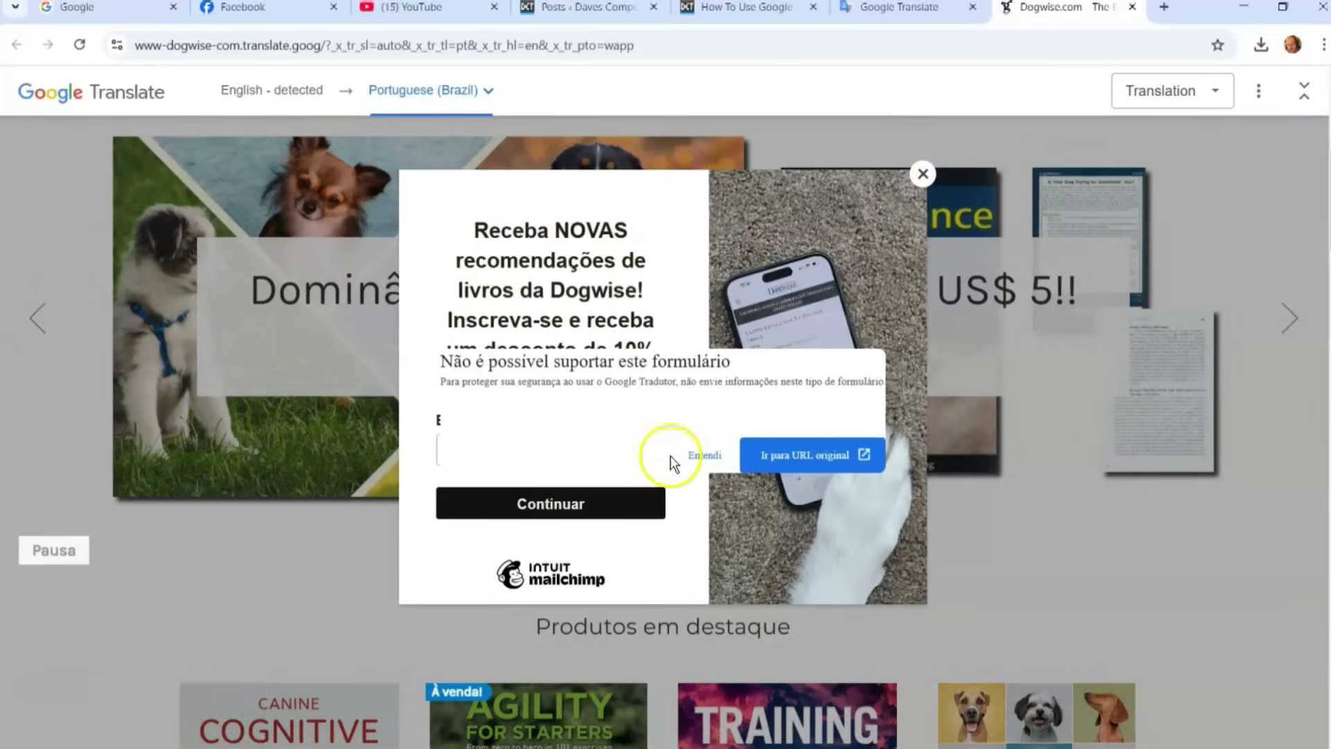
click(705, 455)
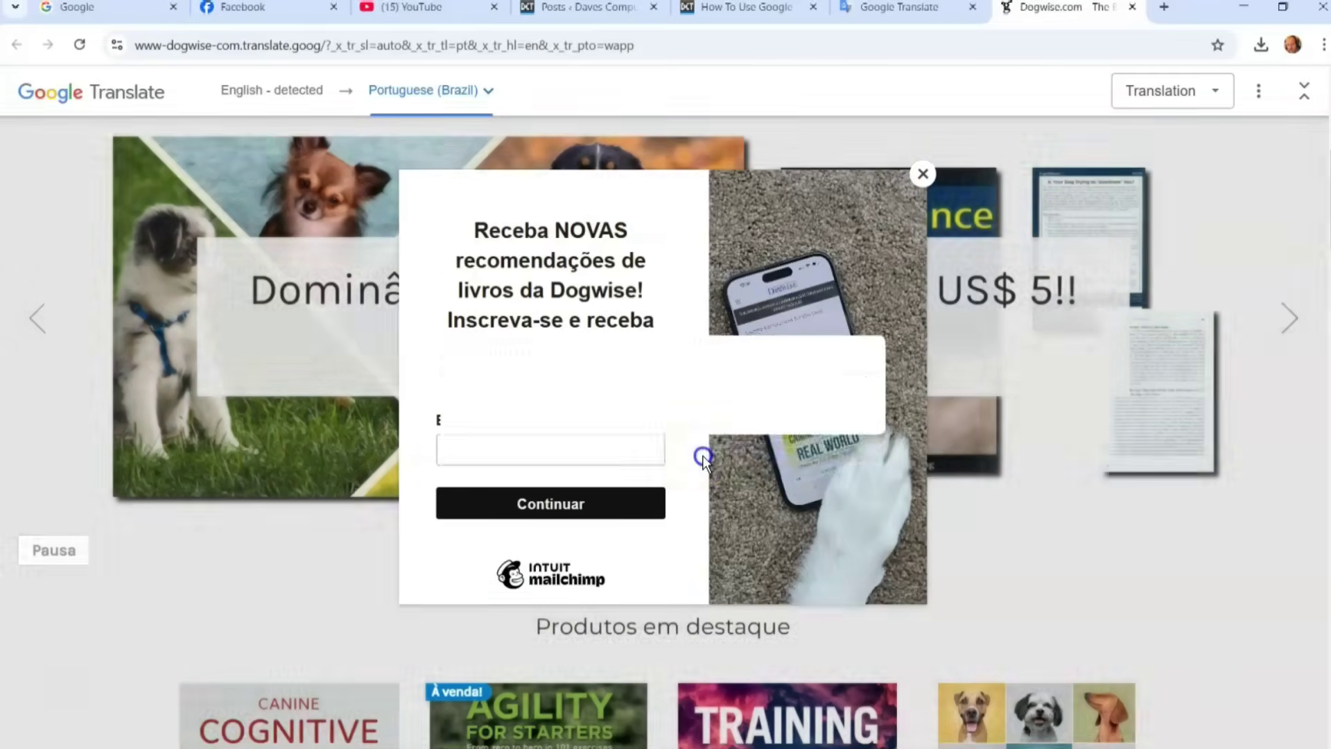
click(921, 175)
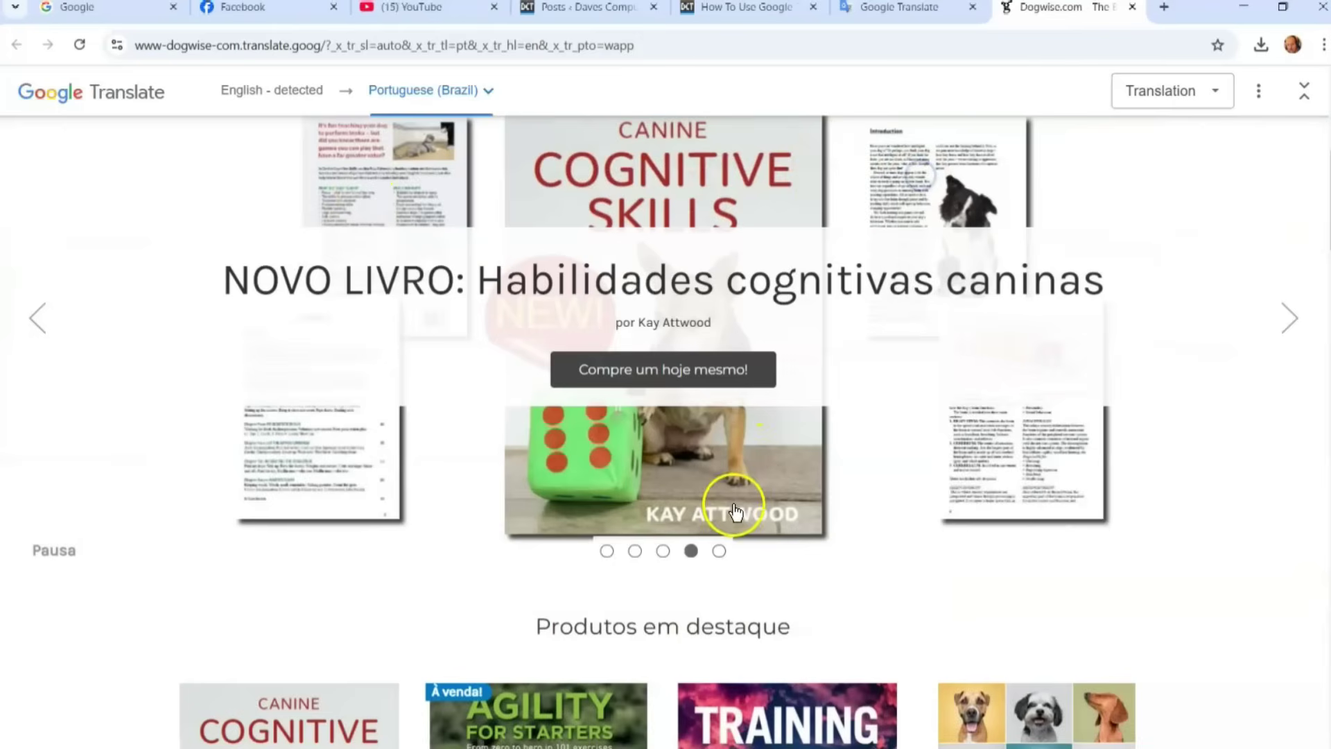
Step: Return to the top of the translated homepage and show the target-language list
scroll(1174, 368, up, 5)
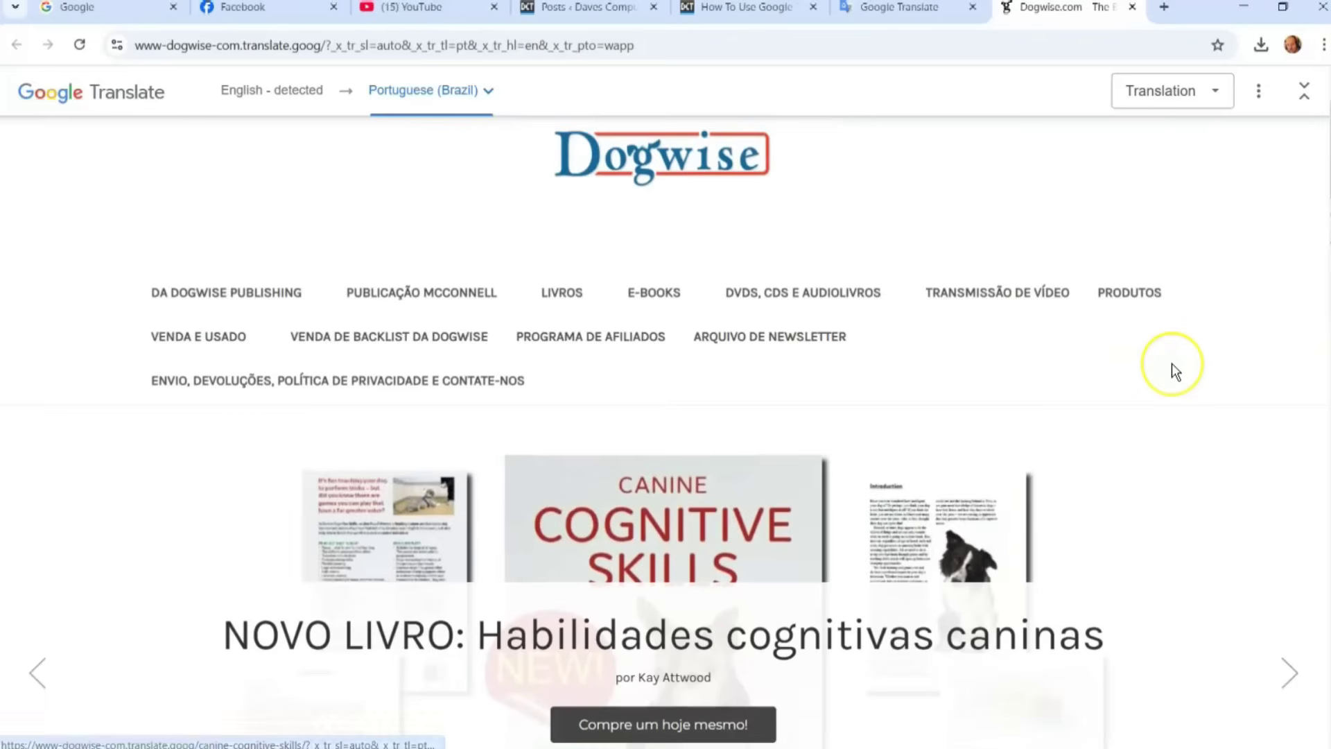
scroll(1172, 371, down, 2)
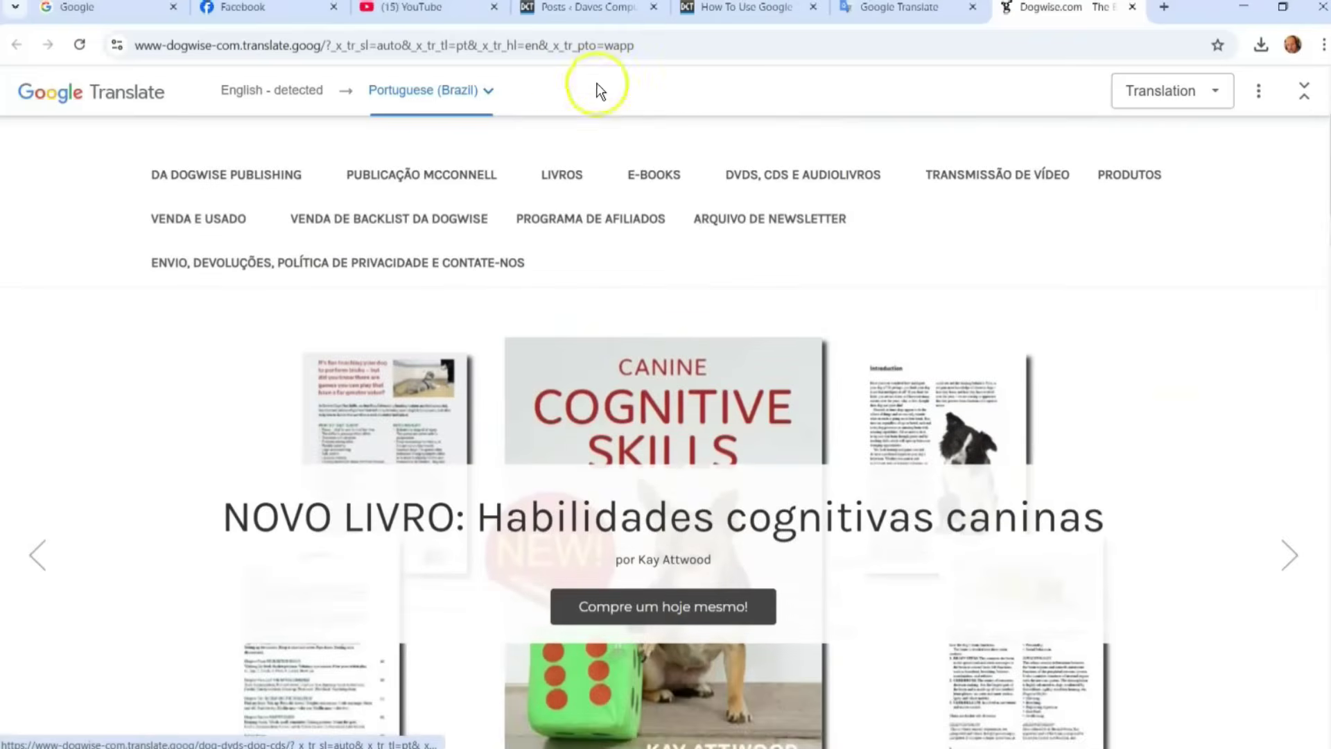
click(483, 90)
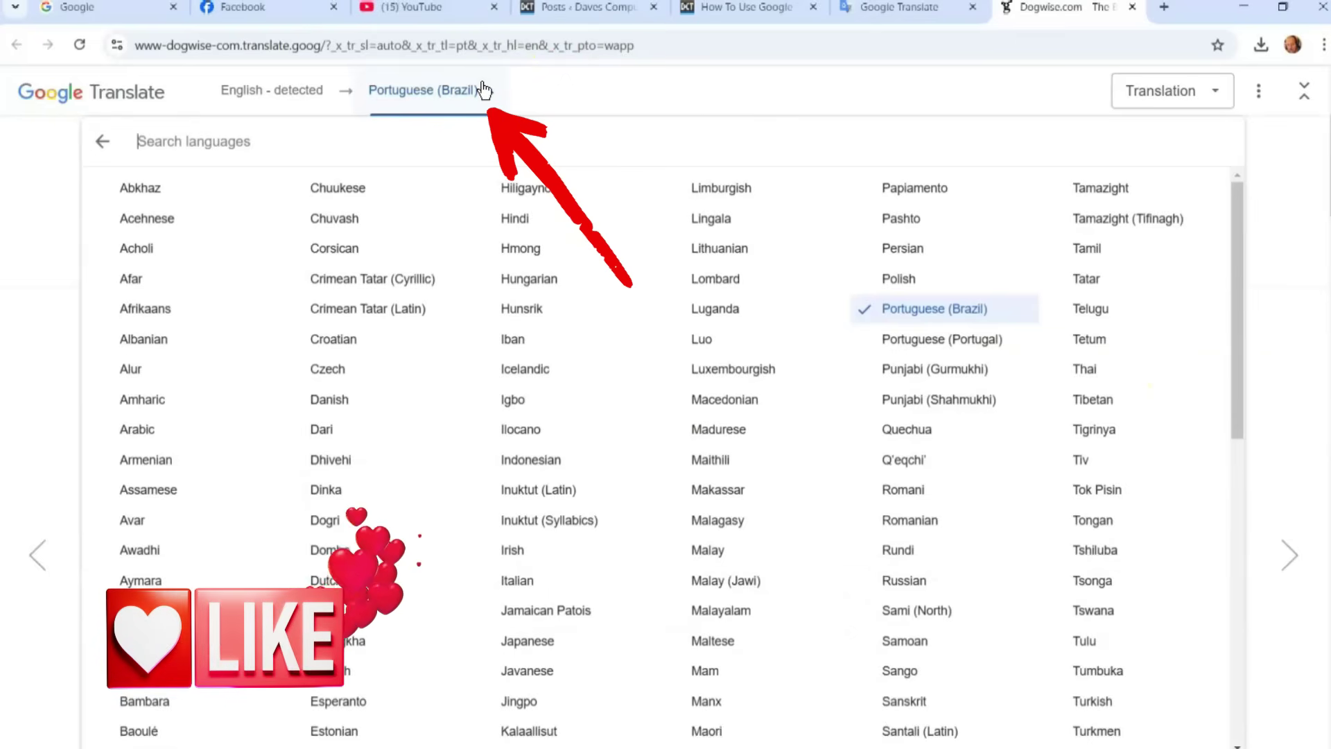
Step: Switch the translated Dogwise page to Spanish and keep the translated view
scroll(397, 336, down, 10)
scroll(397, 336, up, 2)
scroll(395, 336, down, 2)
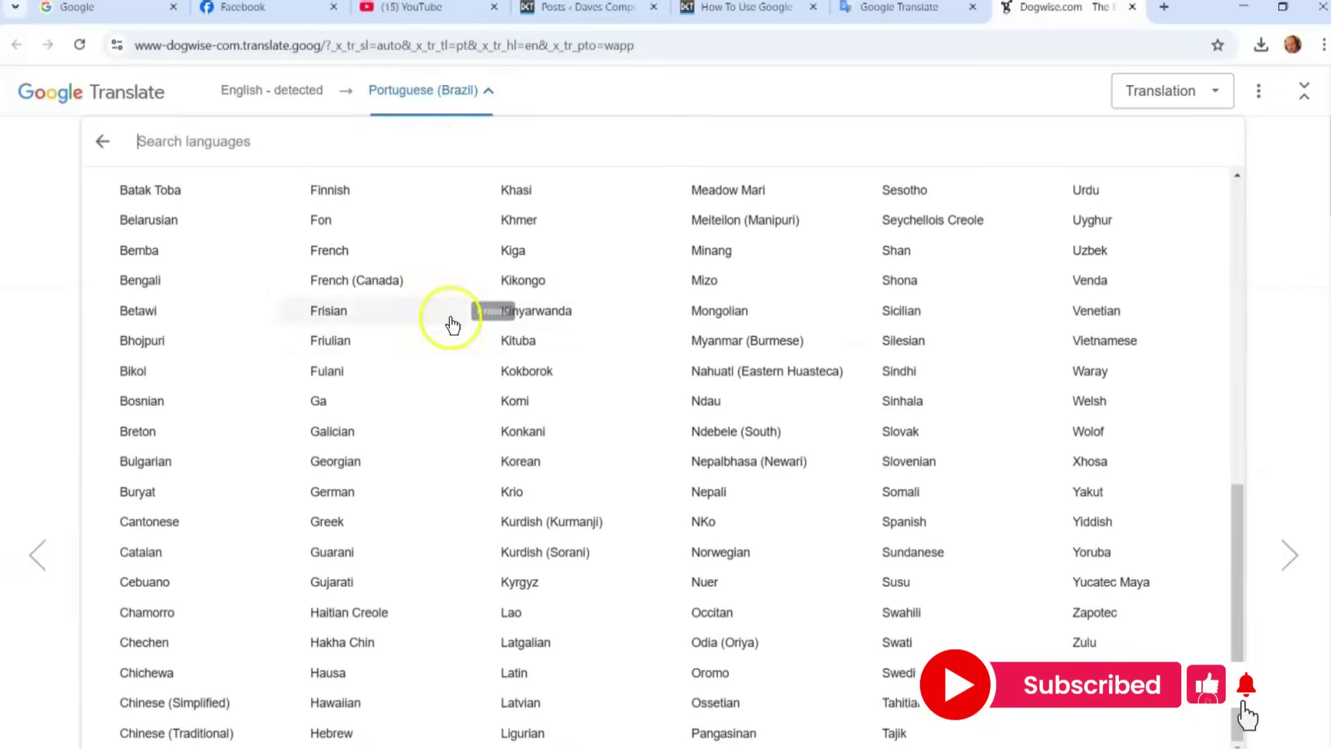
click(896, 523)
scroll(1075, 399, up, 5)
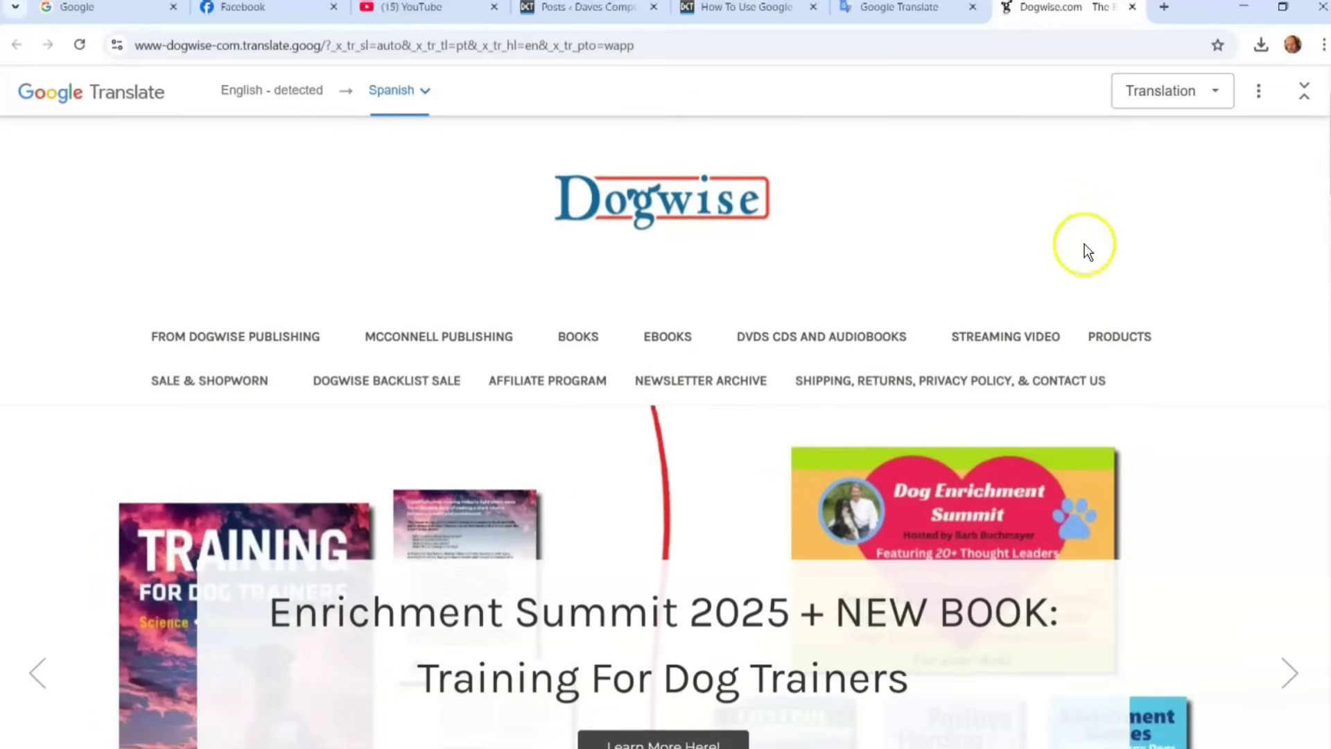
click(1162, 103)
click(1169, 187)
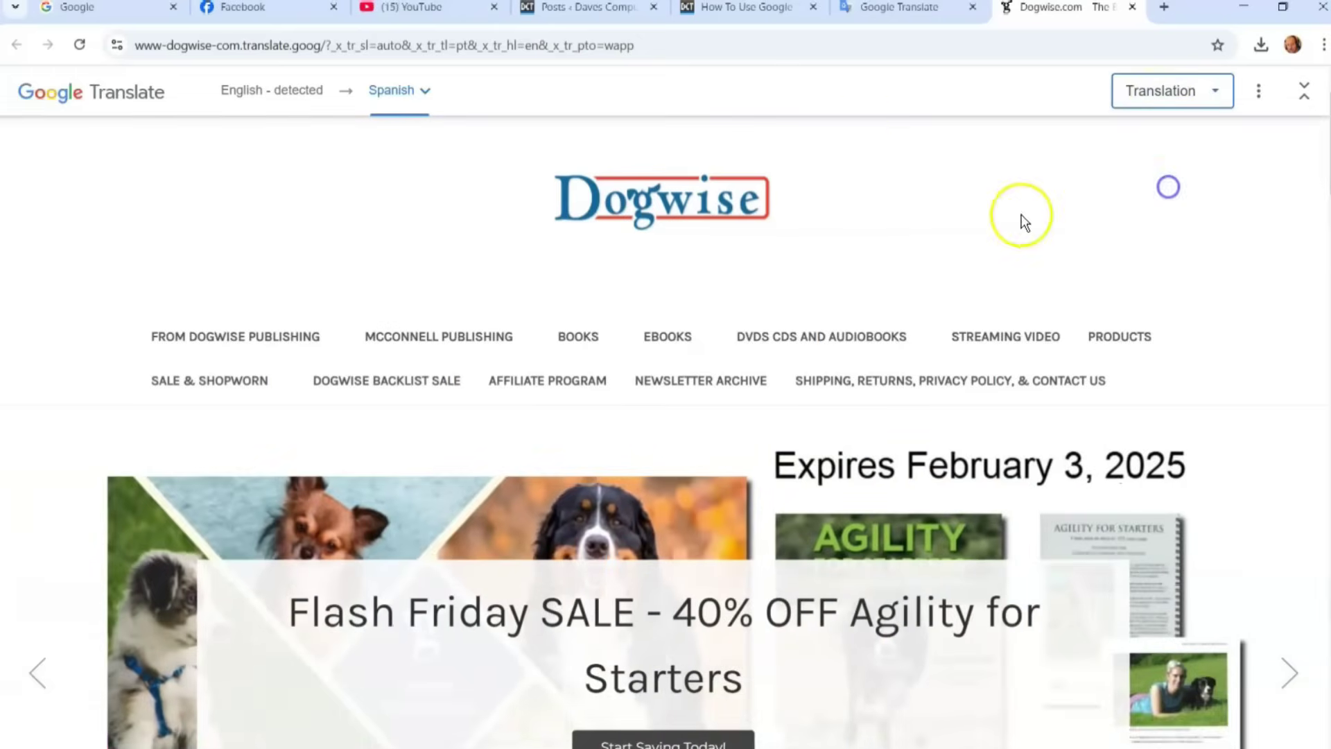
Step: Recheck the target language and translated view, then reload the Dogwise page
scroll(870, 161, down, 10)
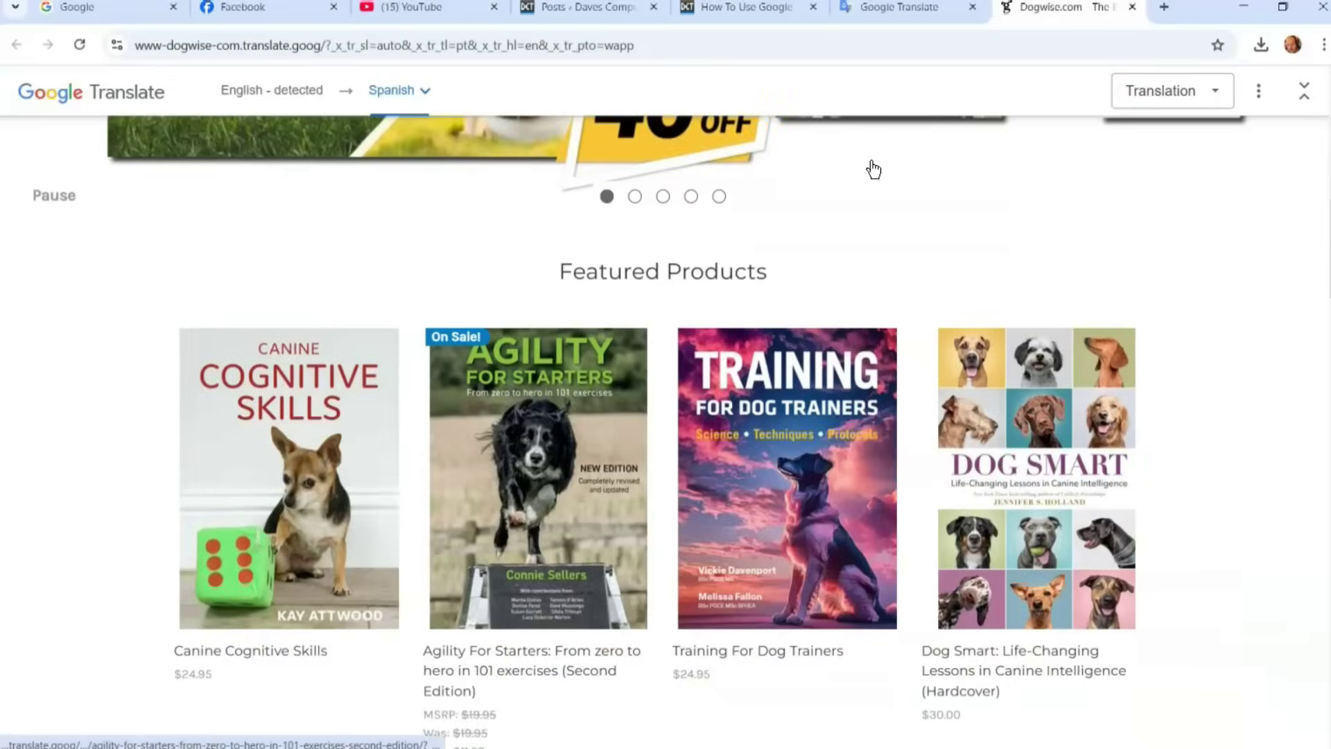
scroll(871, 162, down, 5)
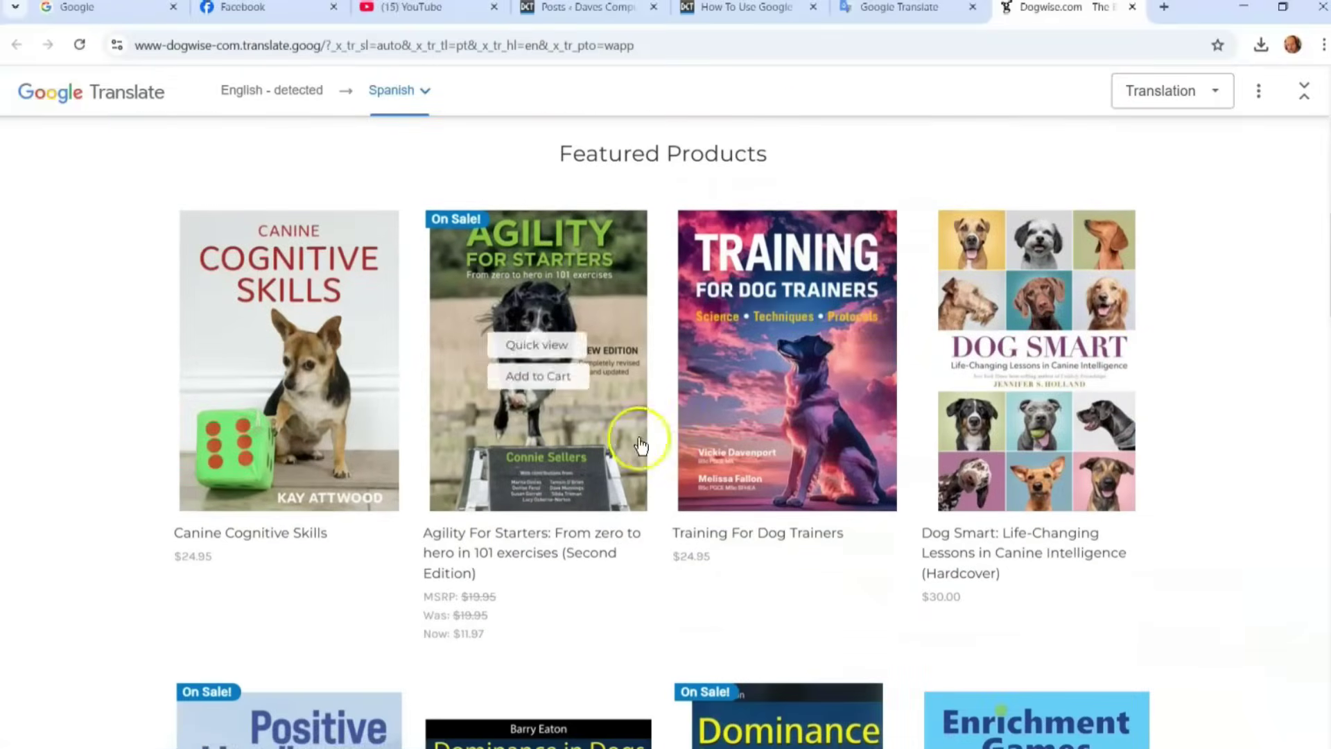
scroll(1050, 342, up, 15)
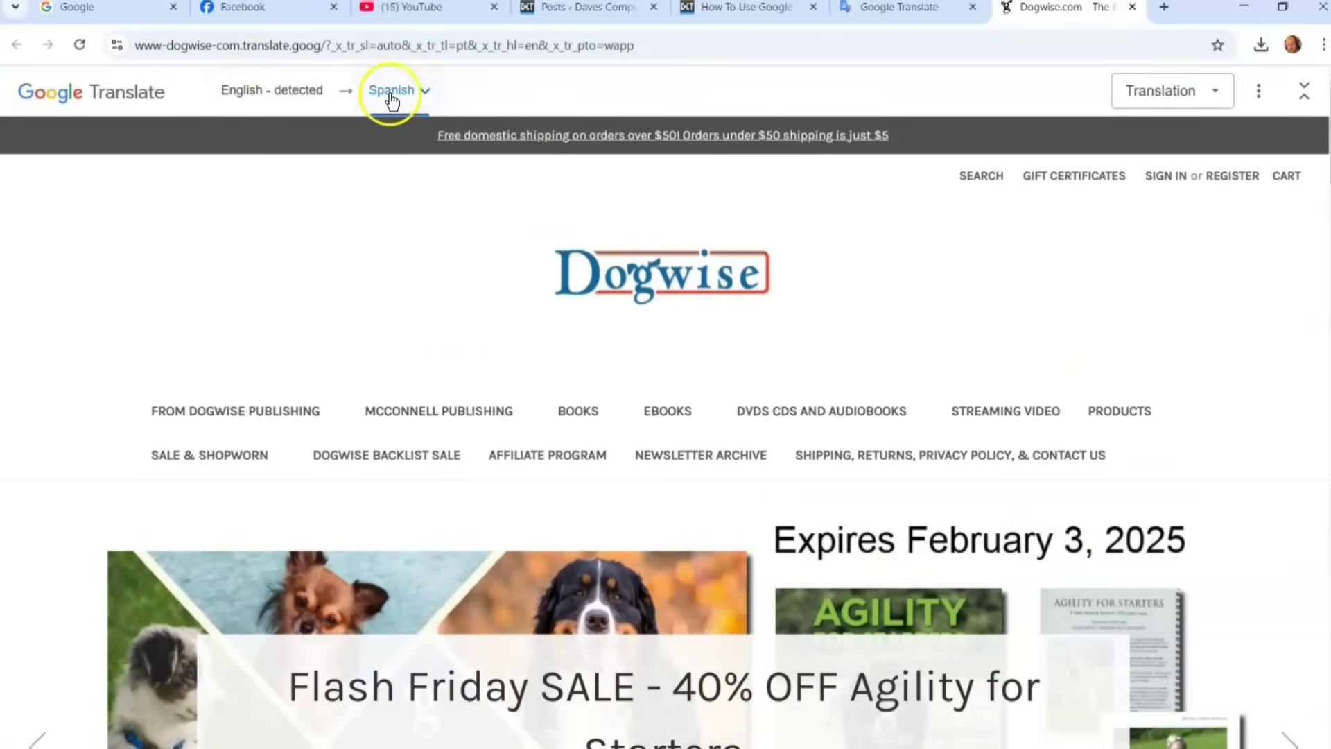
click(412, 97)
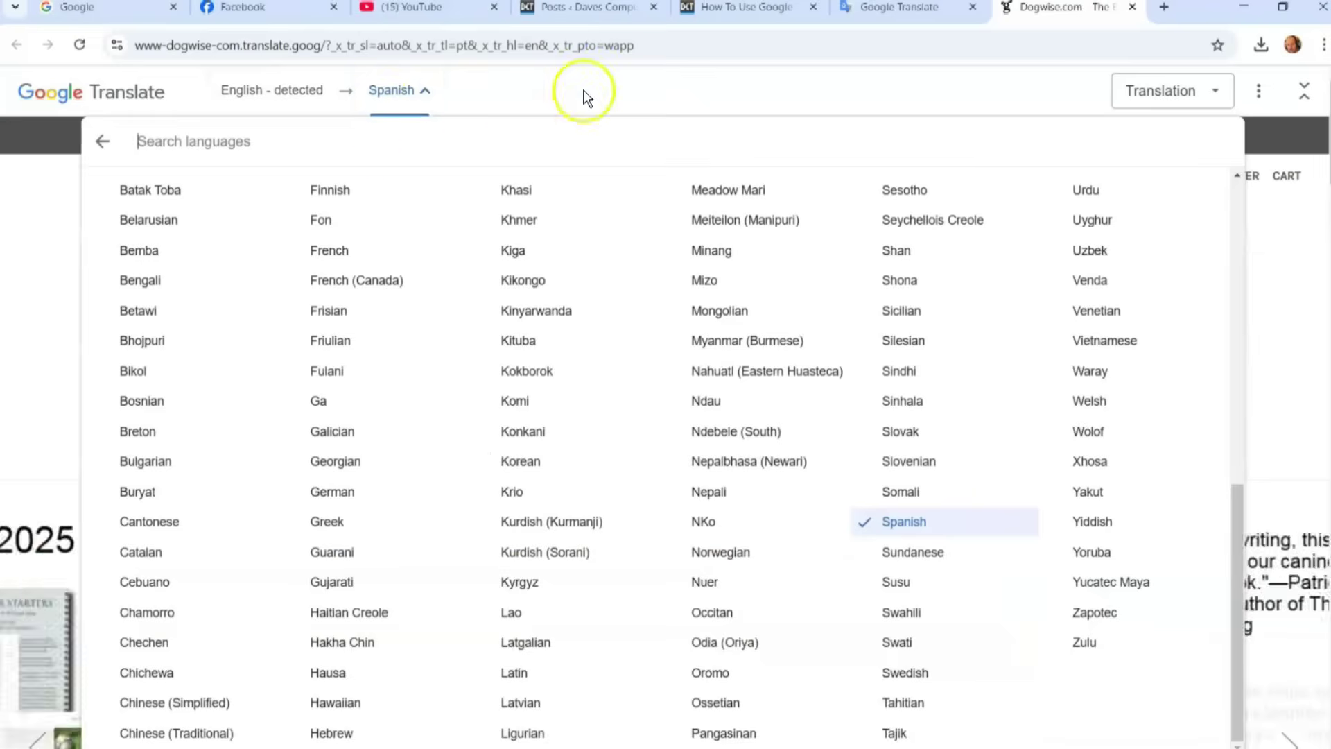
click(586, 95)
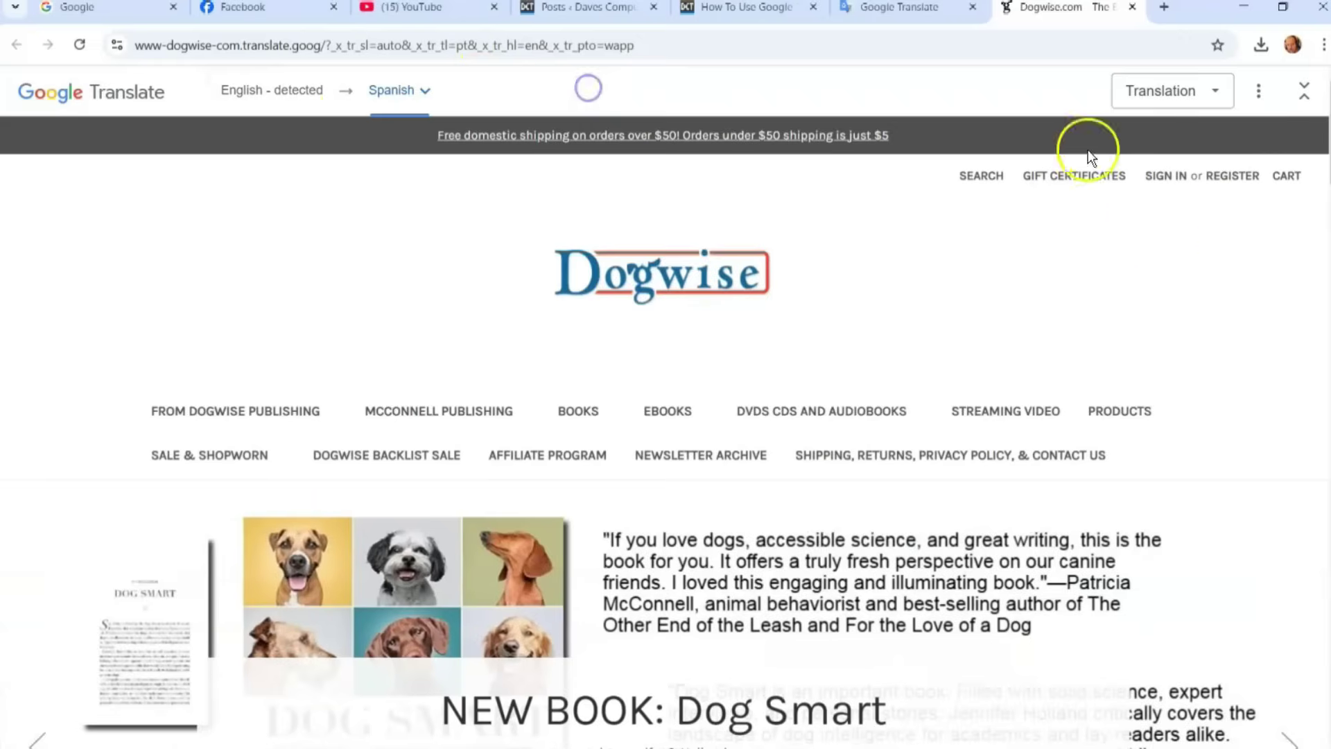
click(1214, 94)
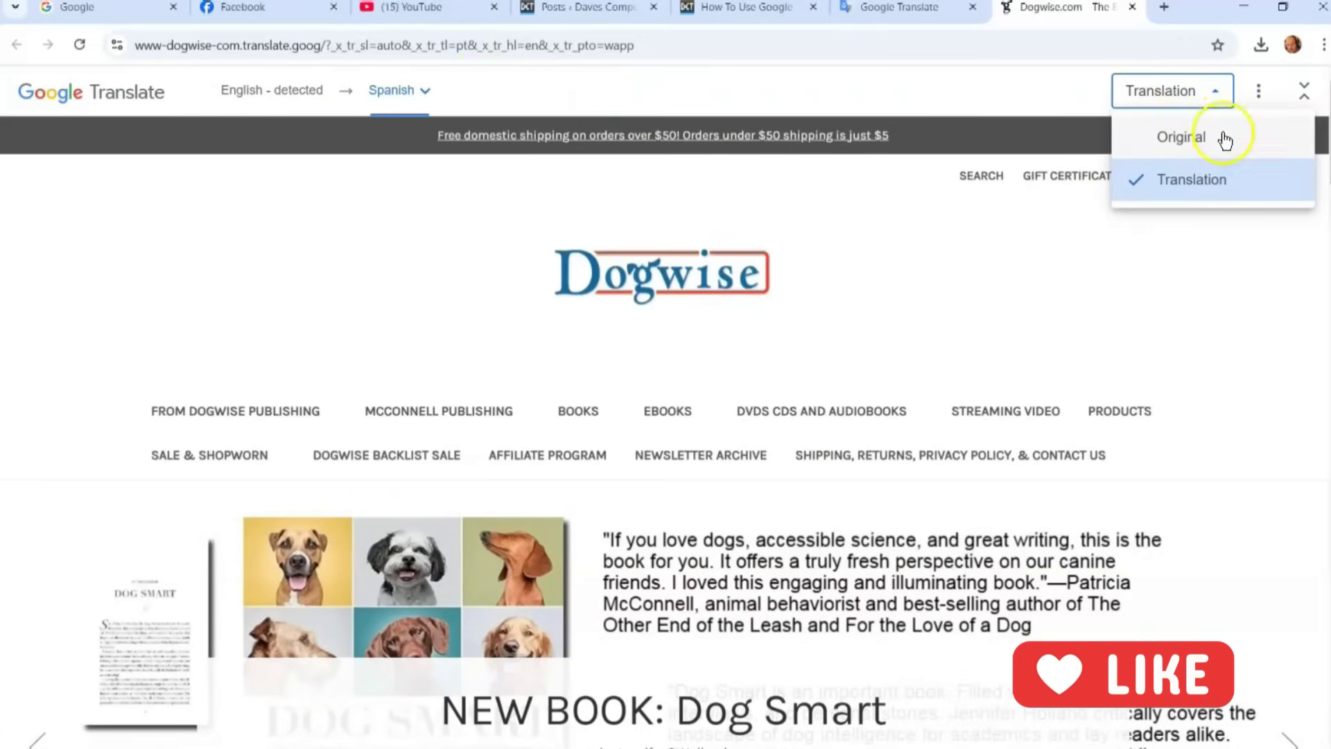
click(1179, 185)
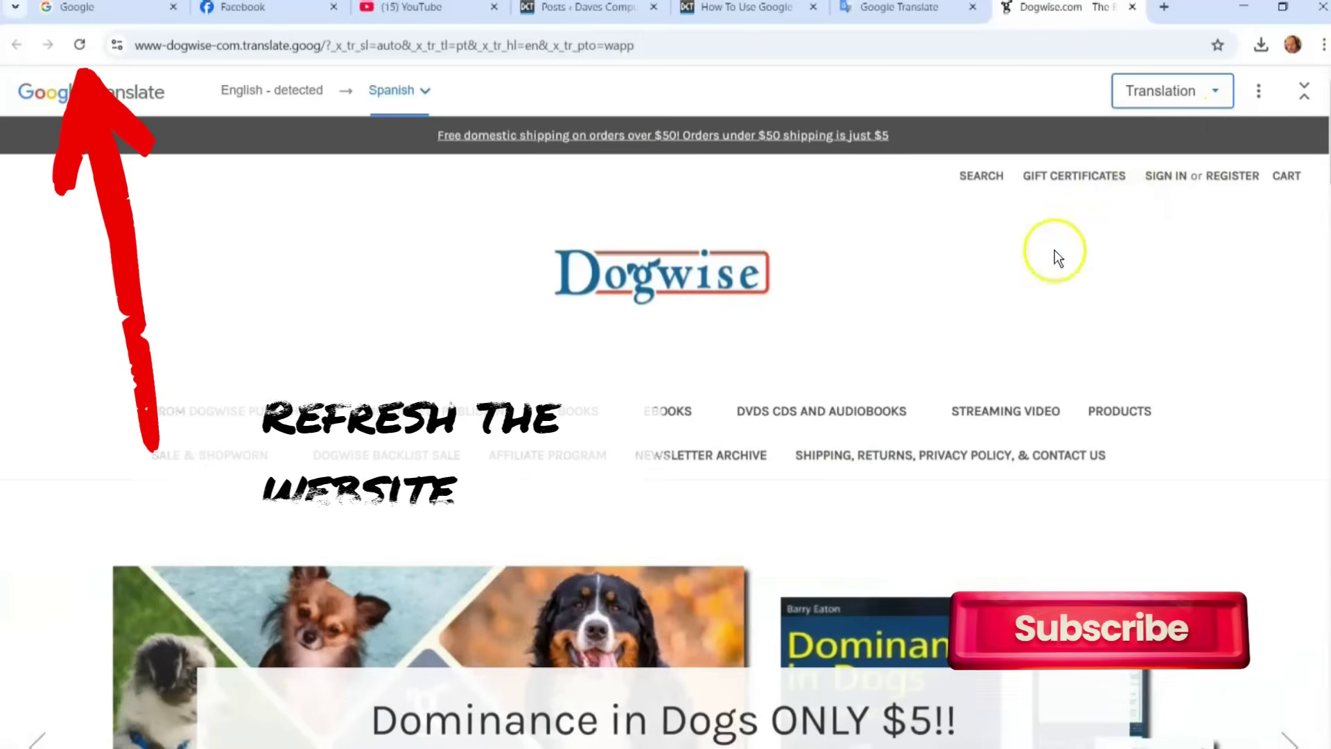
click(79, 42)
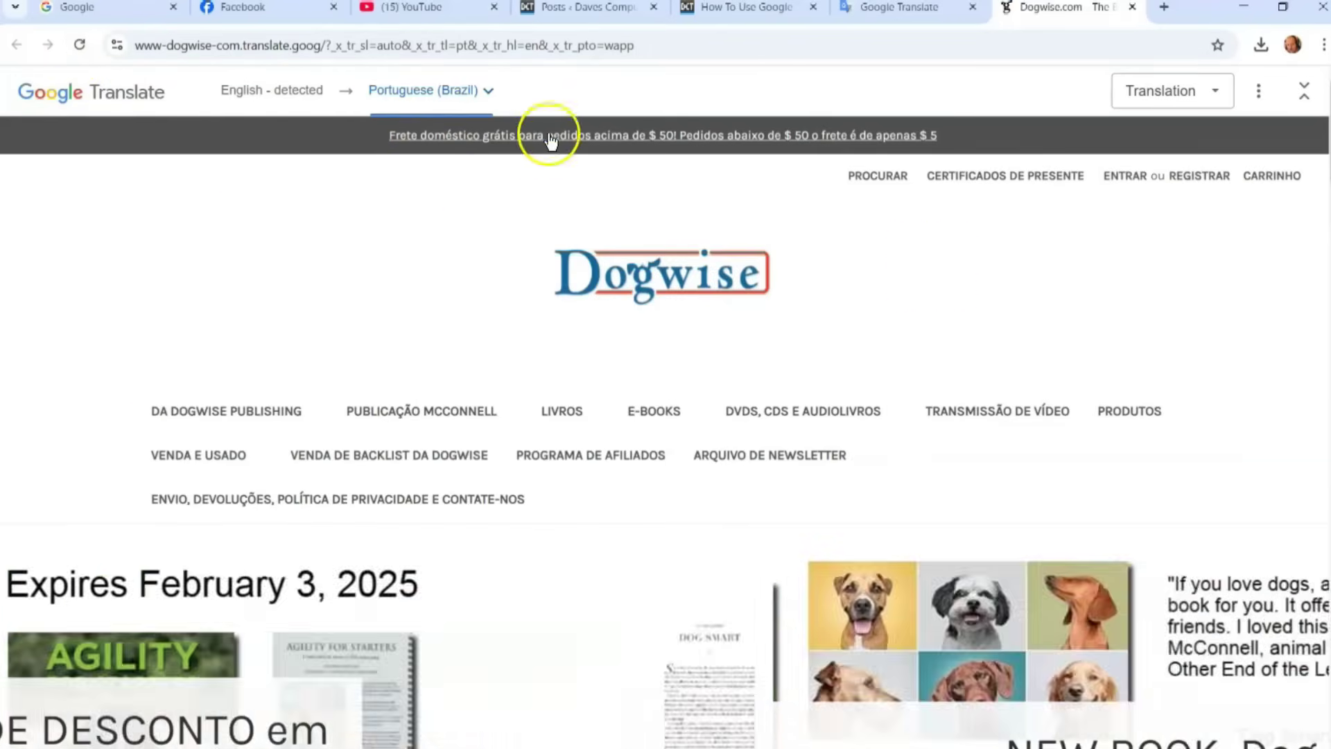
Step: Check the language list again and return to the Google Translate tab
click(490, 100)
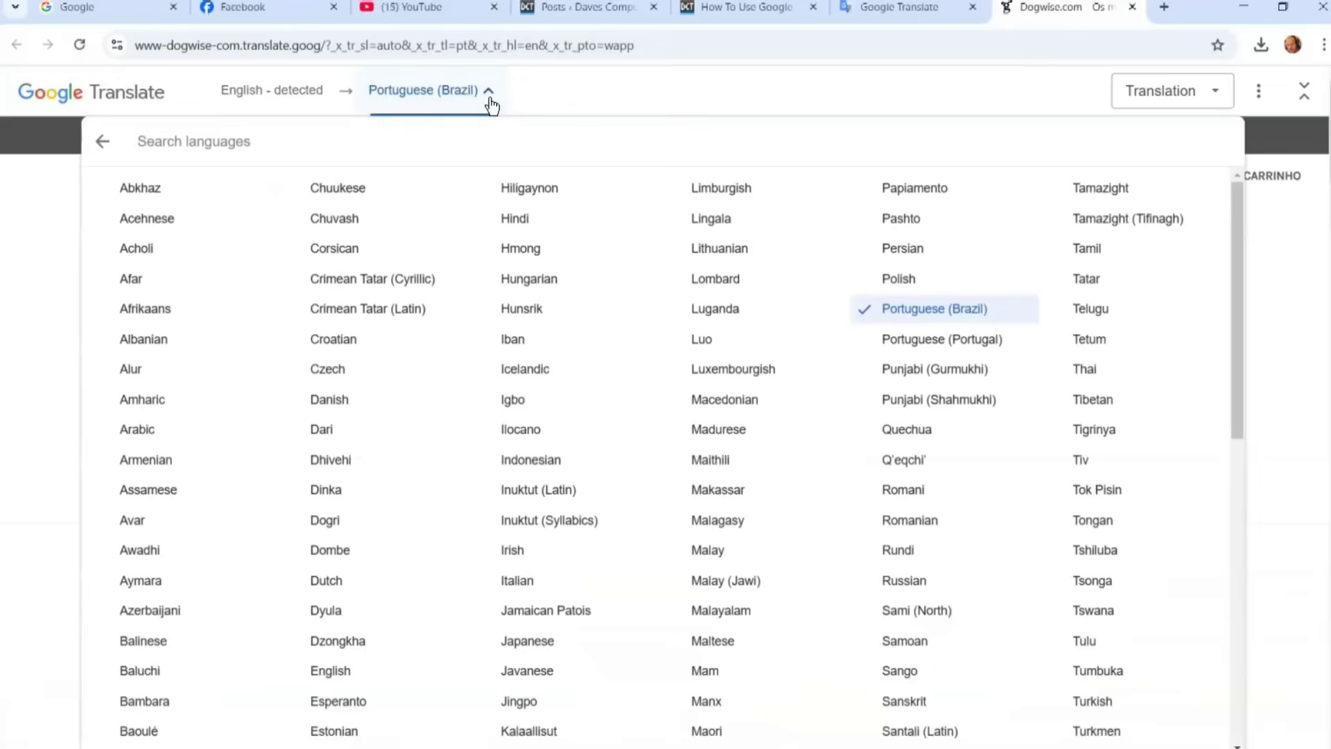
click(490, 103)
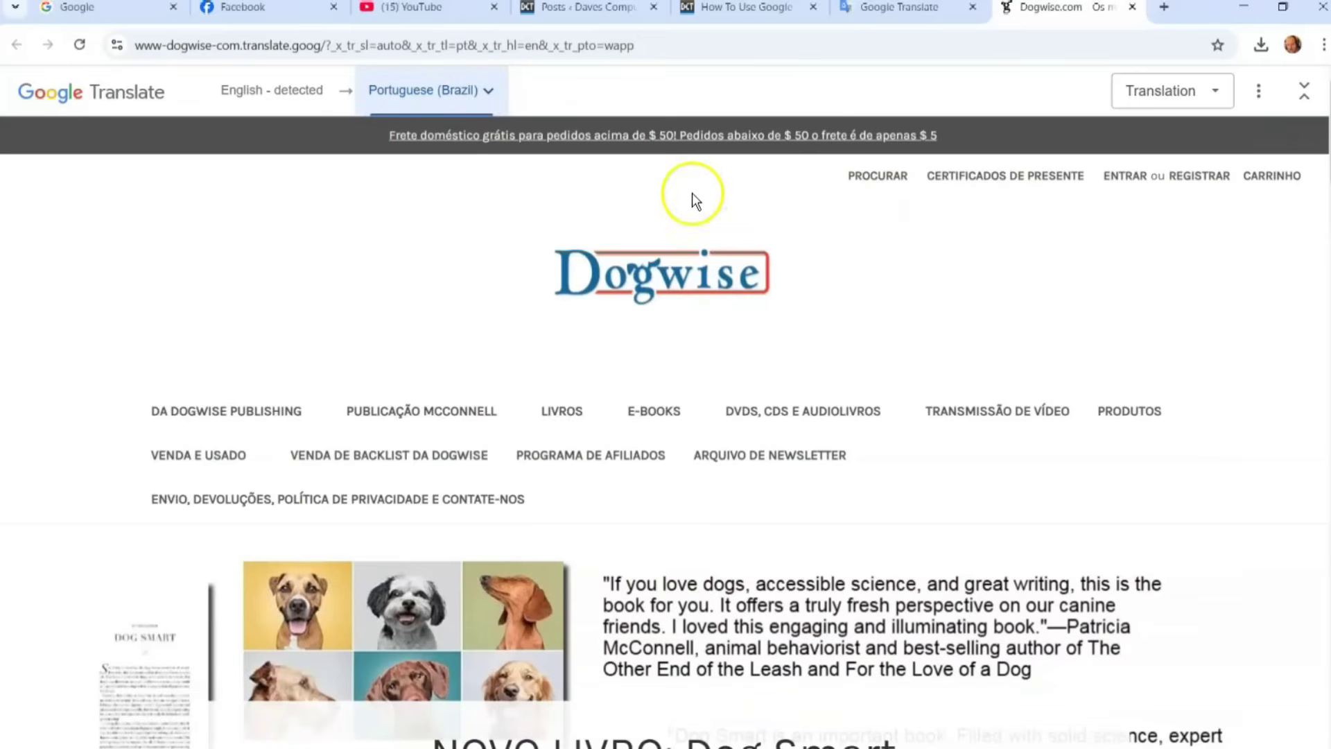
click(901, 9)
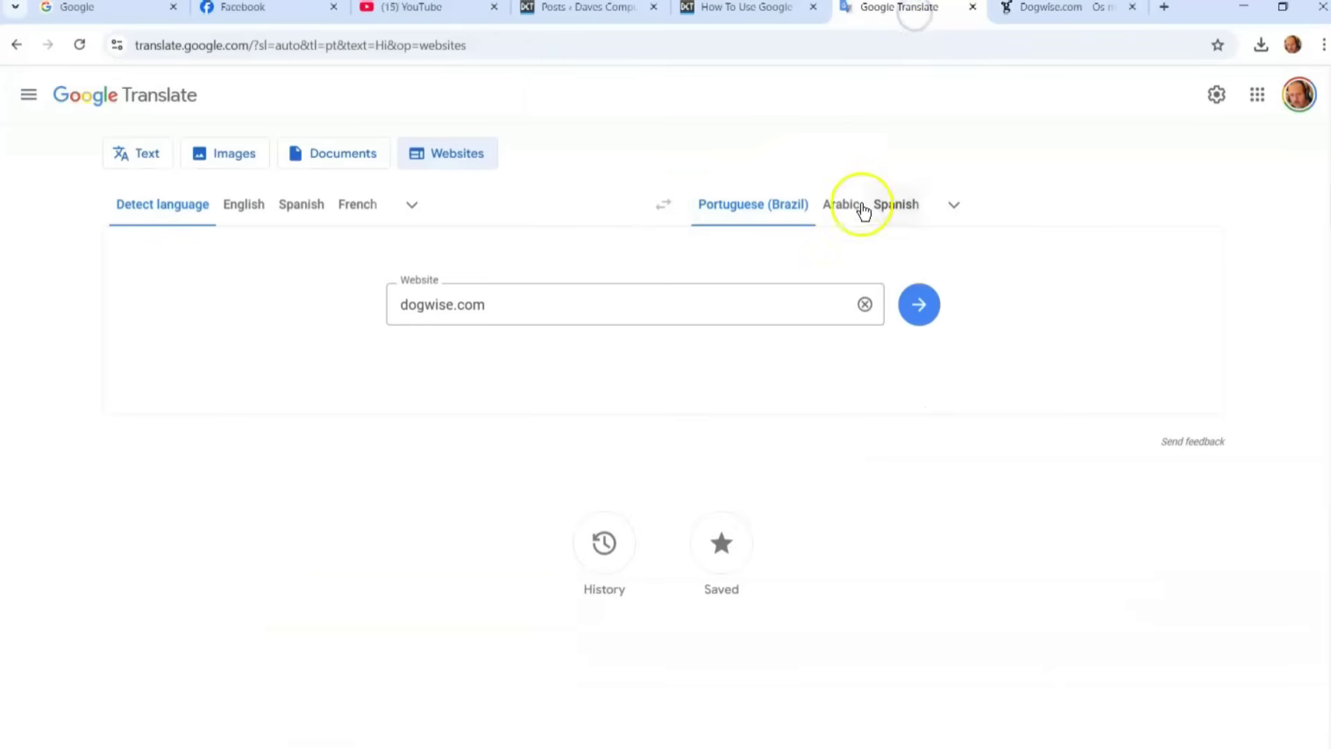
Step: Translate dogwise.com into Spanish from the Websites page
click(959, 206)
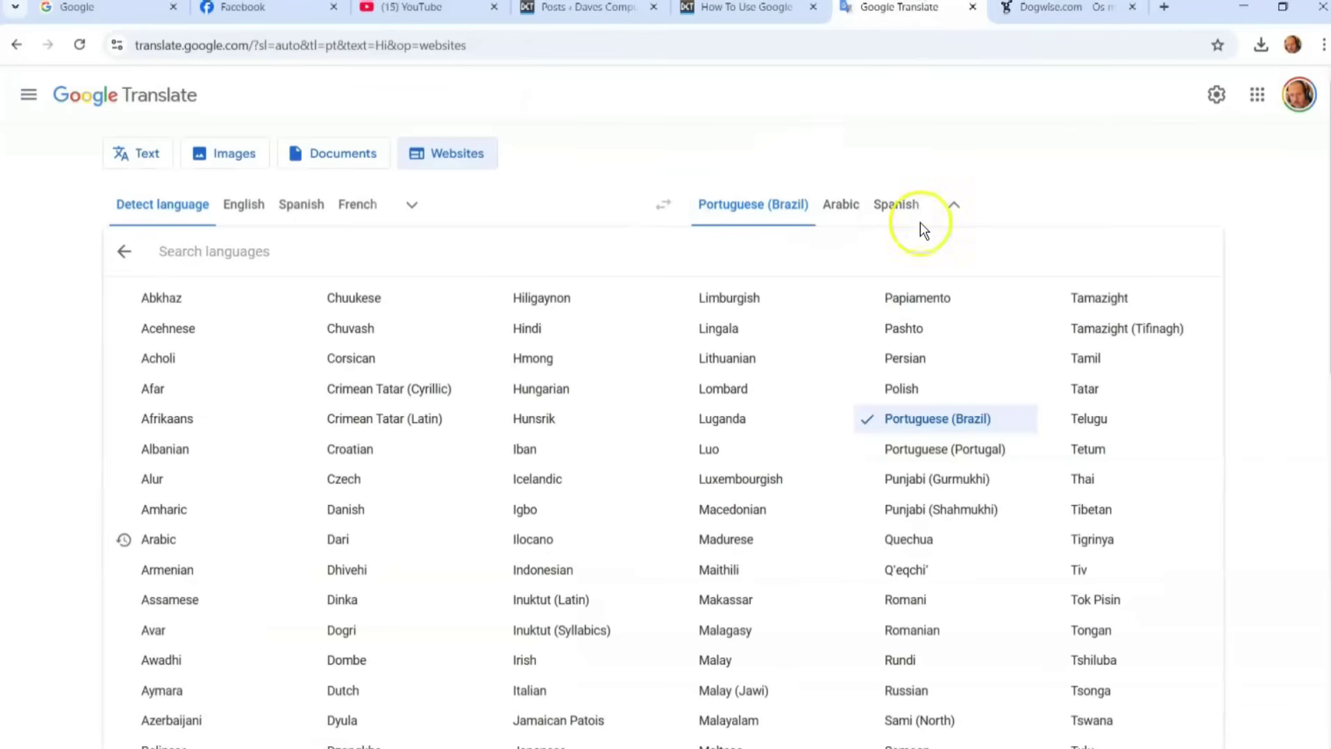
scroll(936, 457, down, 10)
scroll(966, 419, down, 2)
click(922, 496)
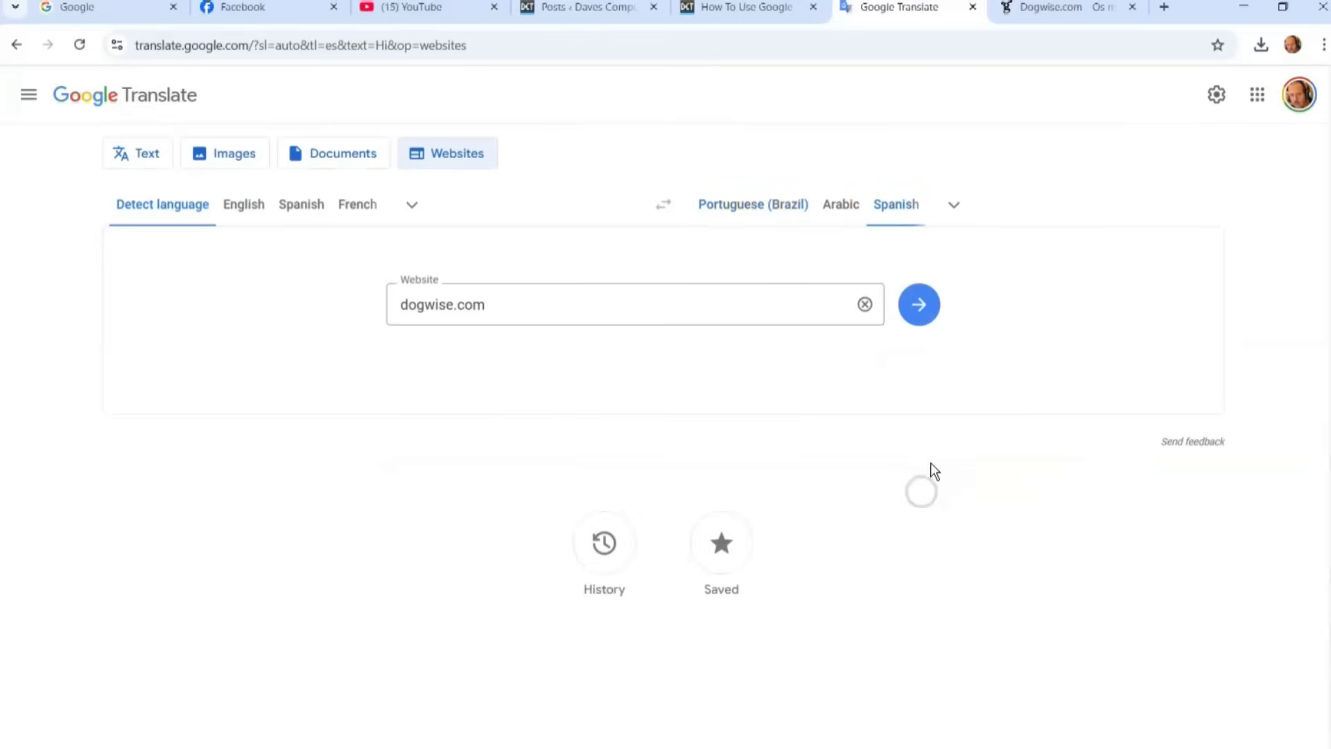
click(928, 305)
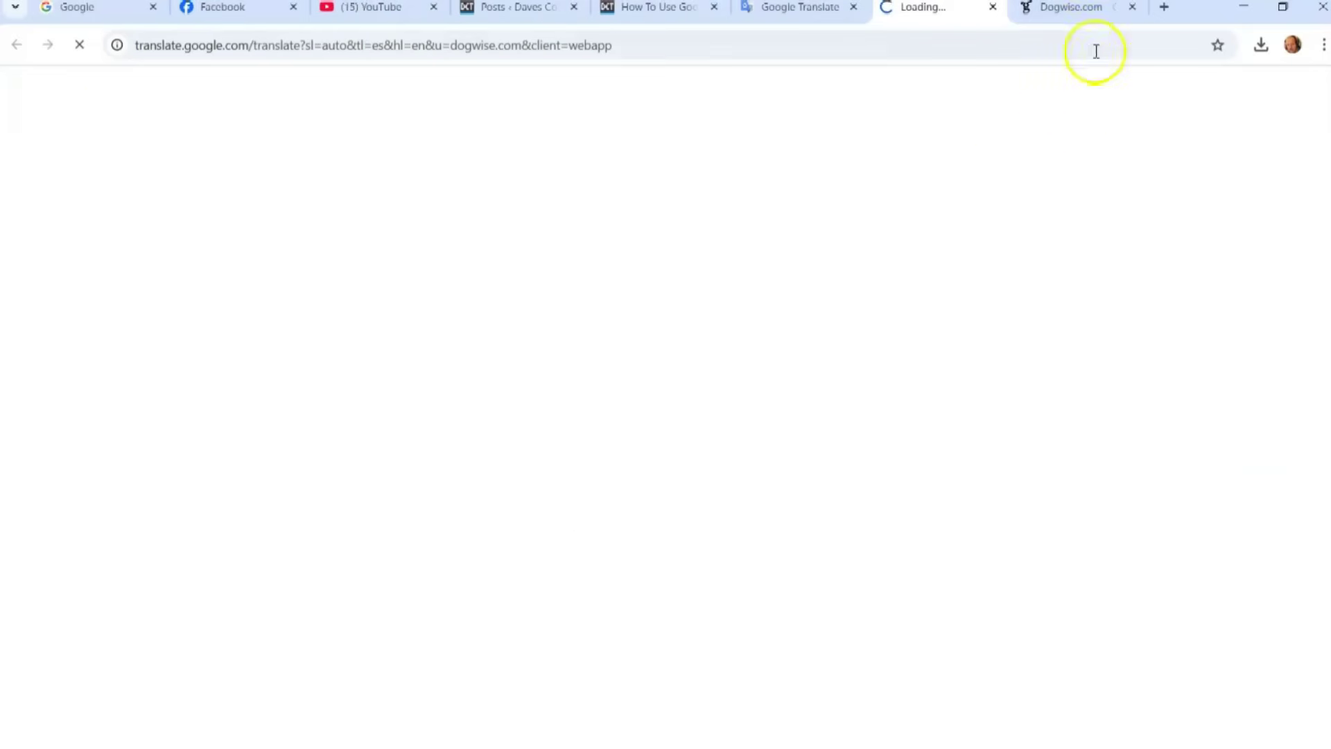
Step: Close the old Portuguese Dogwise tab, view the Spanish site, then return to the article
click(1134, 7)
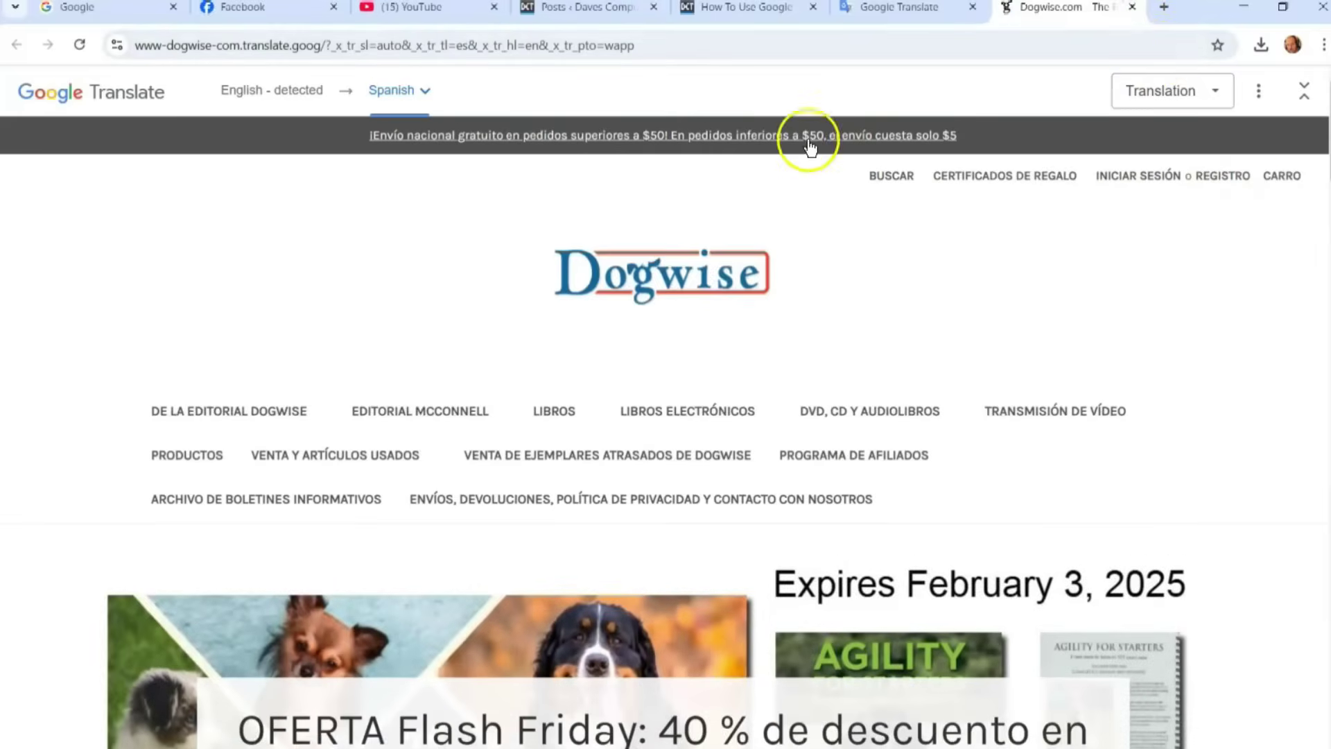
scroll(1081, 250, down, 3)
scroll(1082, 281, down, 3)
scroll(1081, 277, up, 6)
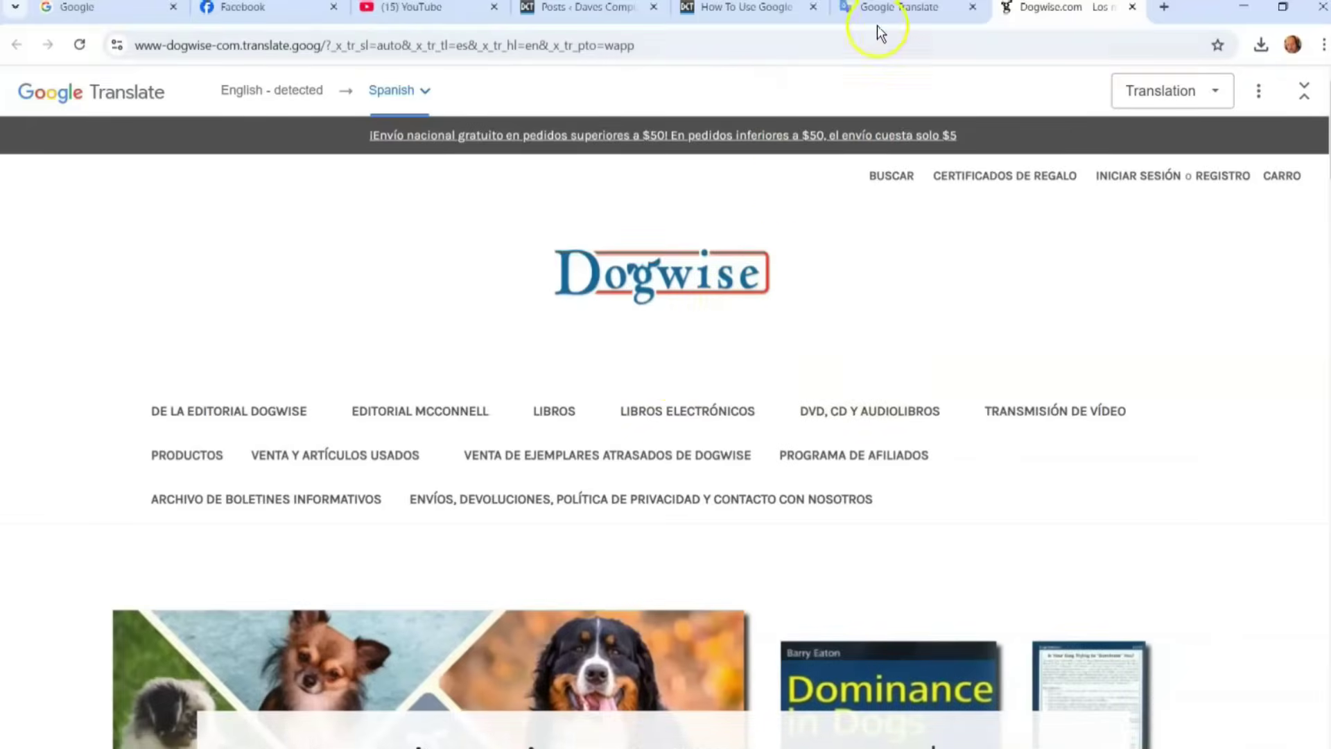
click(906, 16)
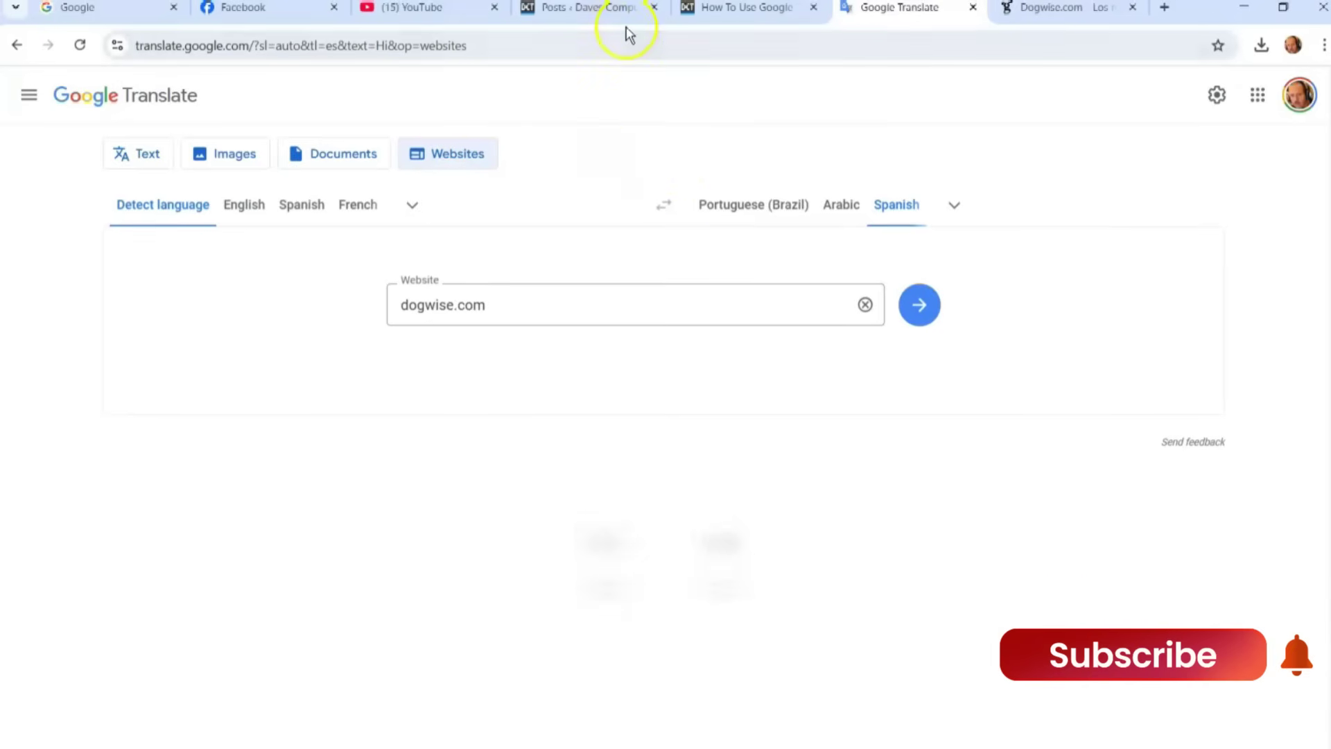
click(703, 15)
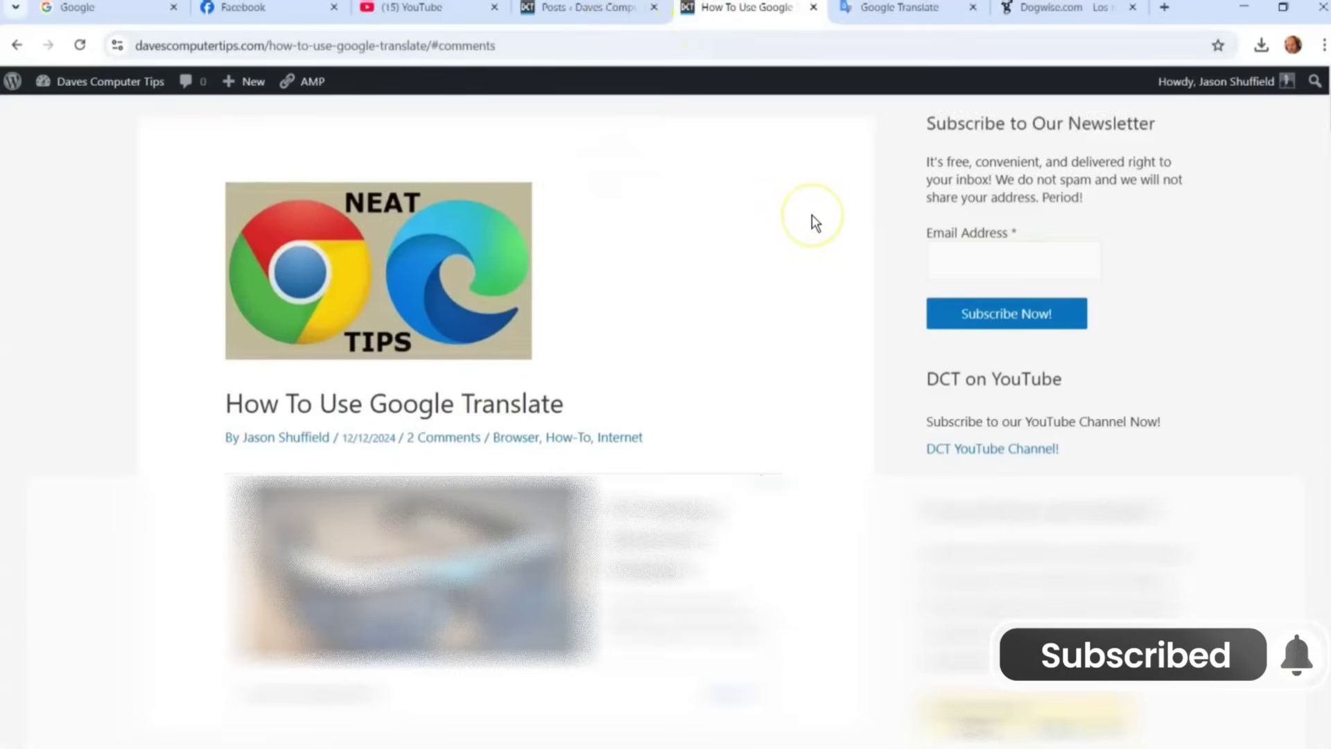